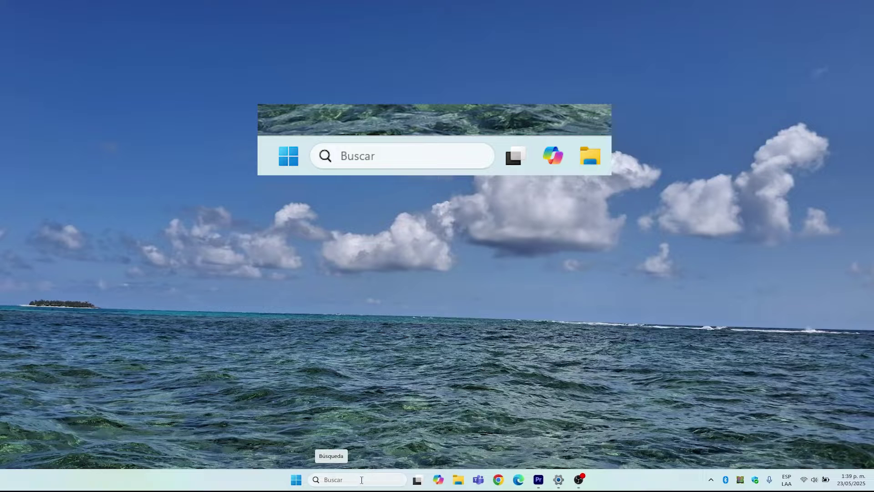
# - Open File Explorer and try its search field in Inicio and in Este equipo
pyautogui.click(458, 479)
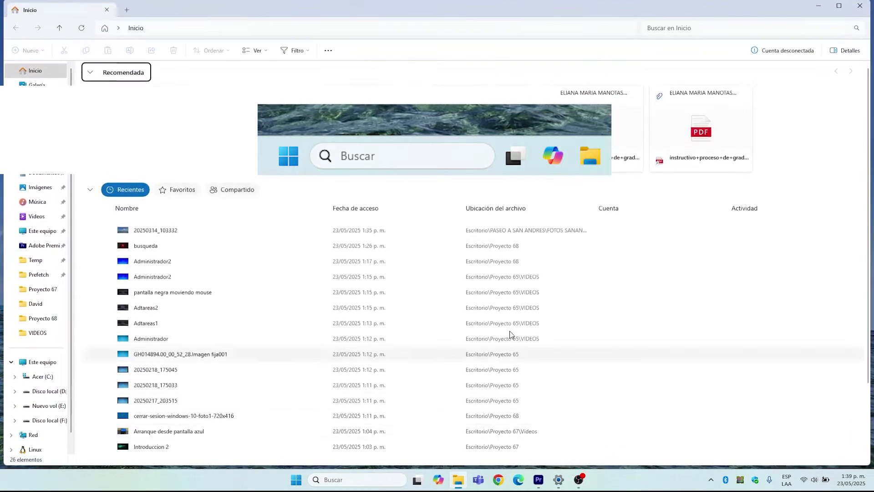
pyautogui.click(670, 28)
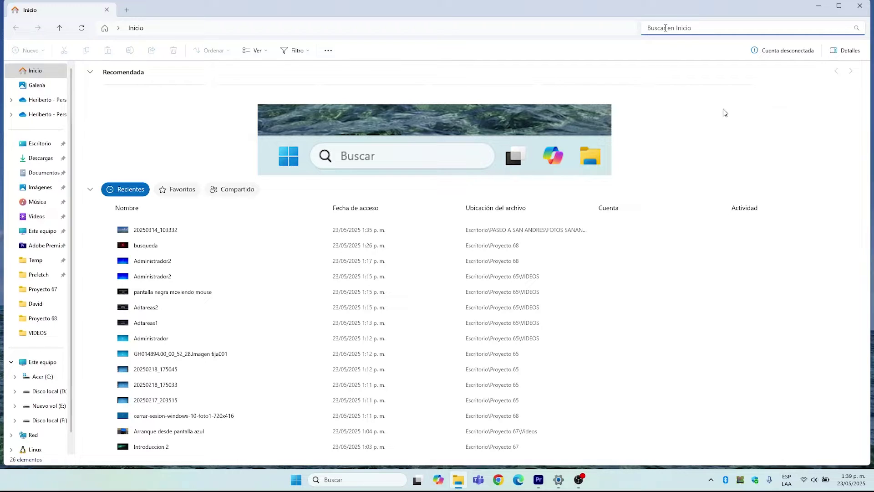
pyautogui.click(46, 363)
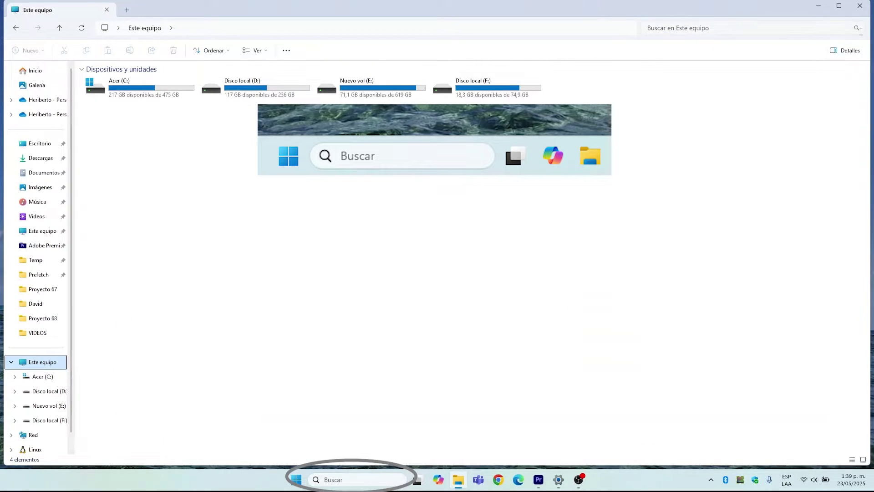
pyautogui.click(701, 29)
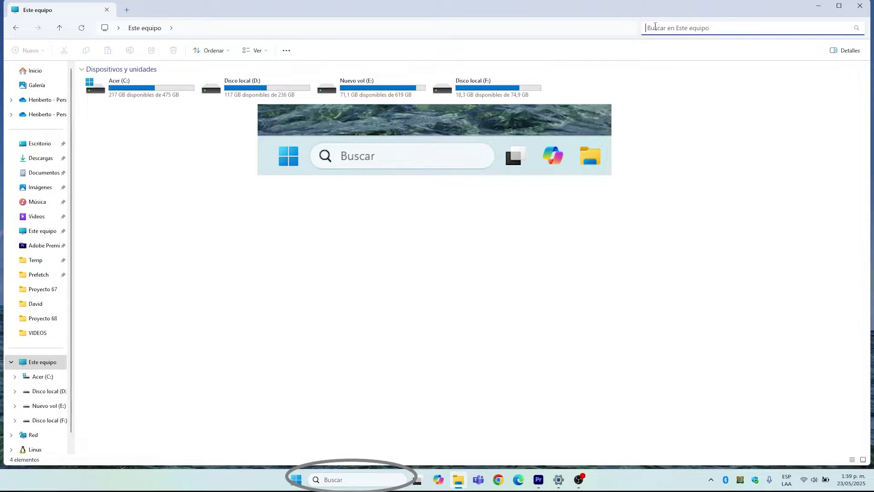
# - Try the File Explorer search field with each of drives C:, D:, E: and F: selected, and close the window
pyautogui.click(138, 90)
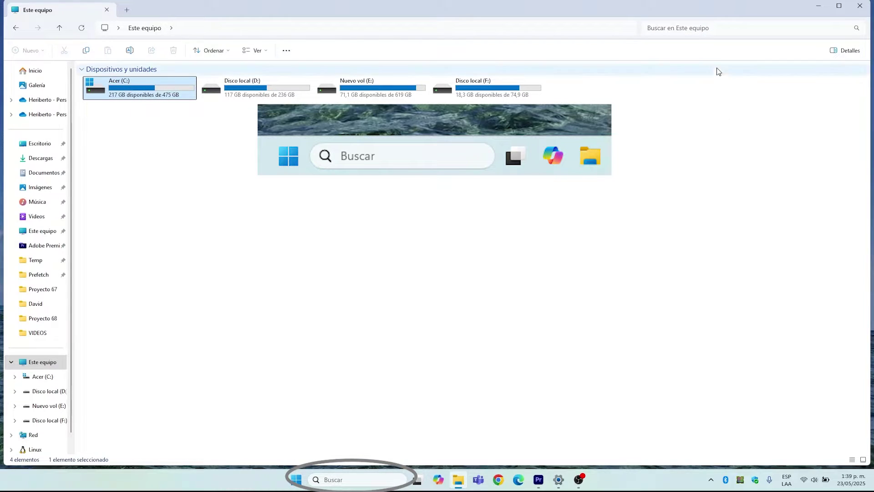
pyautogui.click(704, 29)
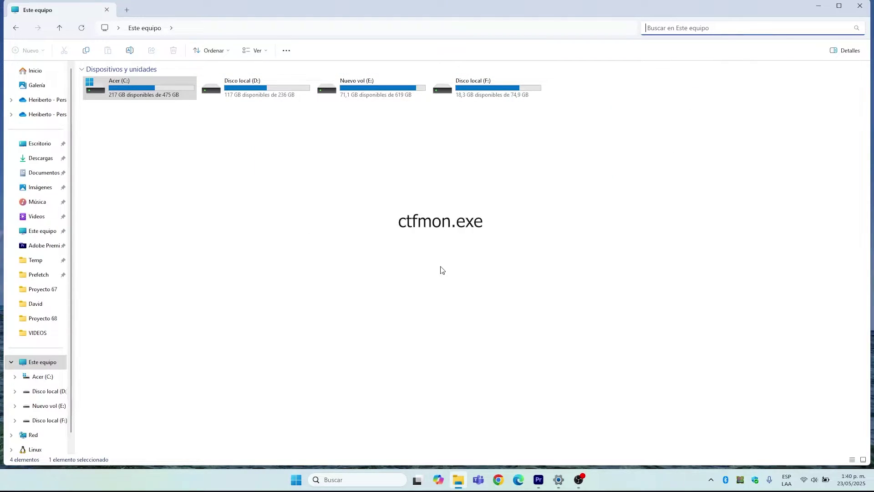
pyautogui.click(260, 92)
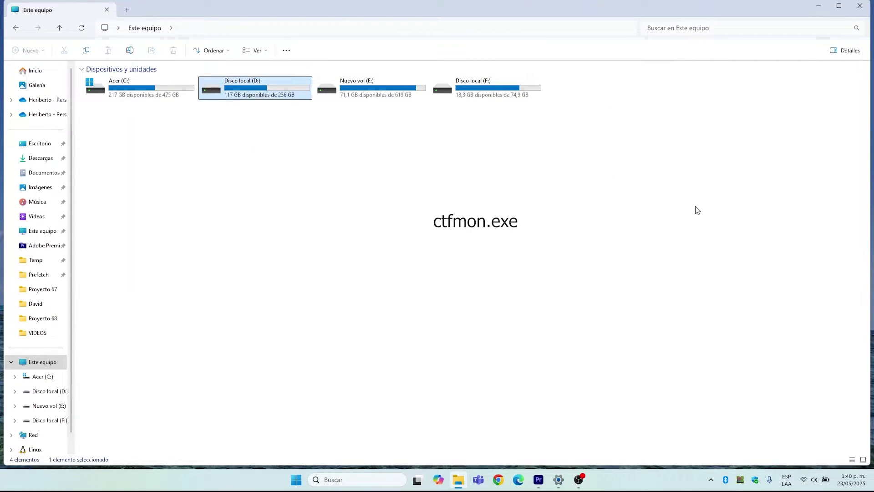
pyautogui.click(701, 28)
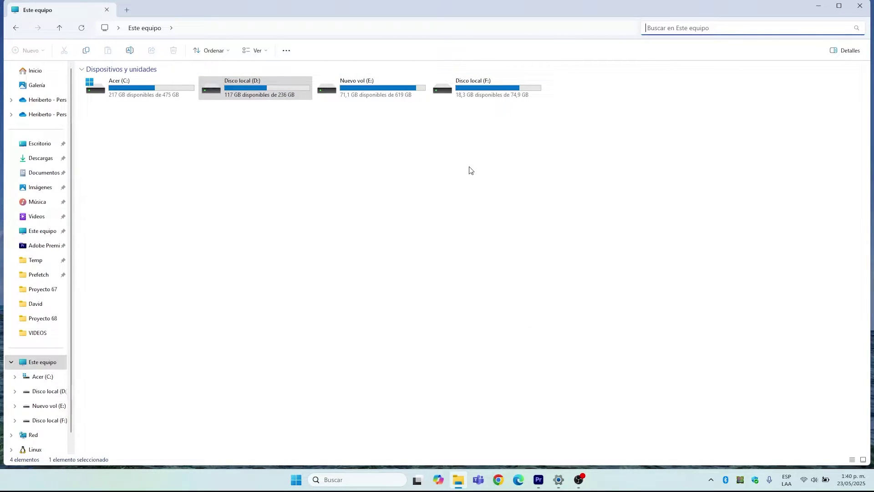
pyautogui.click(385, 89)
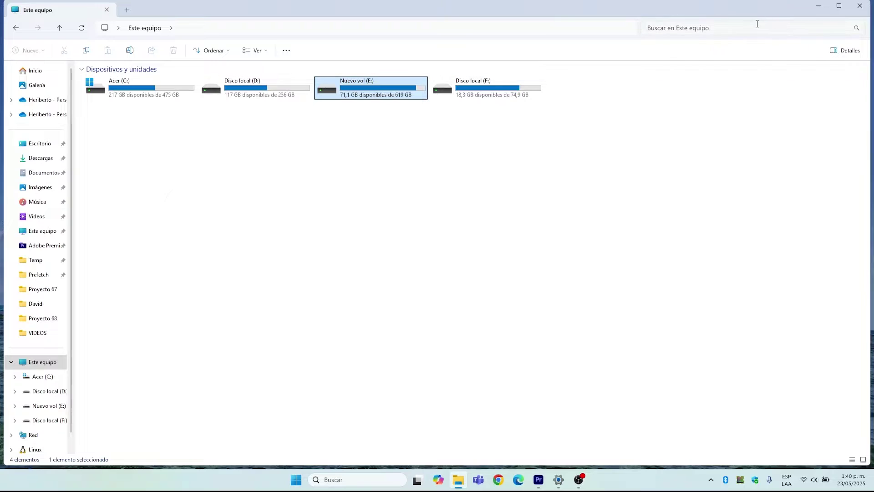
pyautogui.click(726, 27)
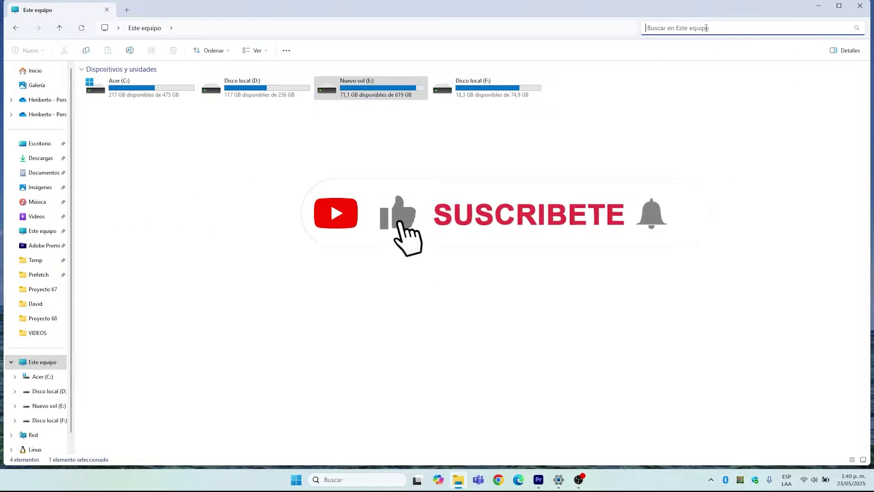
pyautogui.click(510, 89)
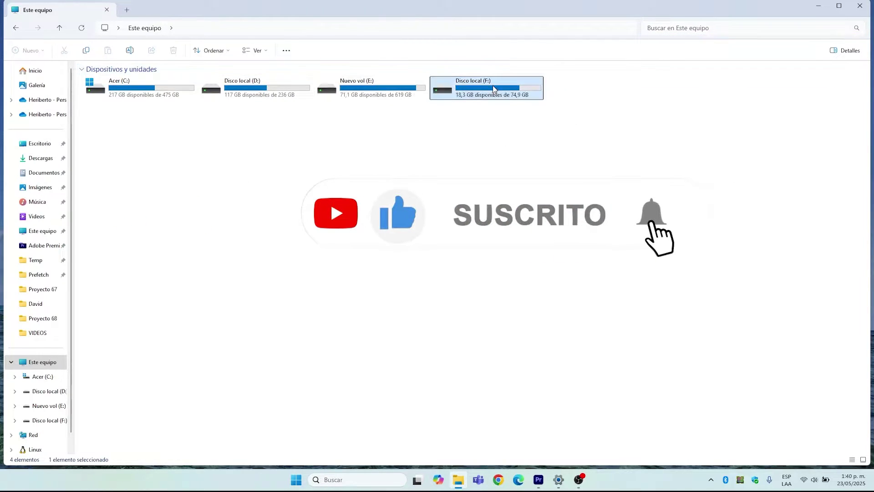
pyautogui.click(733, 29)
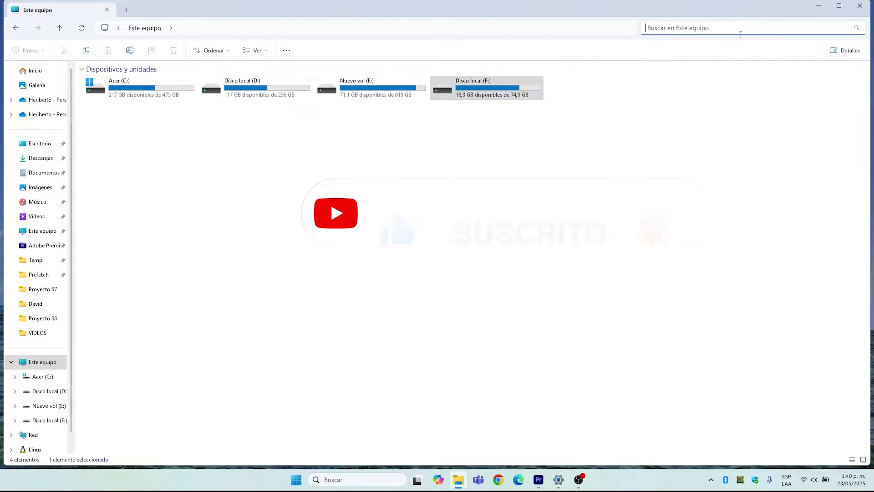
pyautogui.click(861, 6)
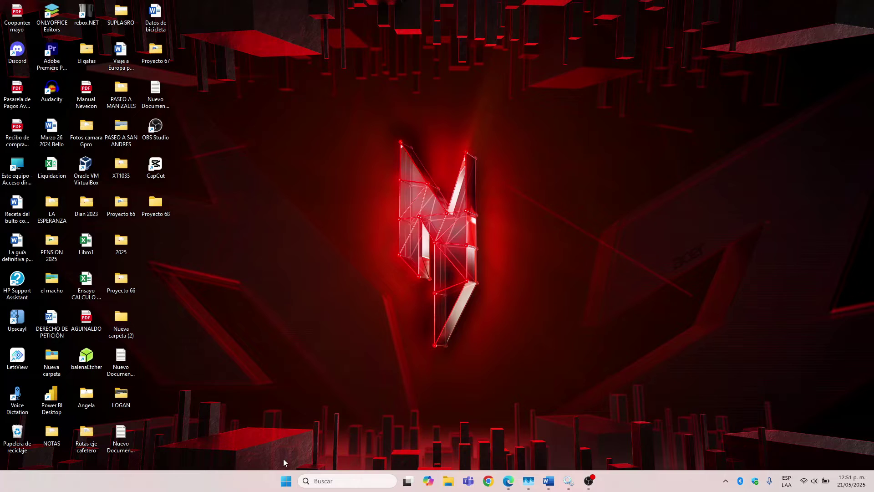
# - Open Windows Settings and check for new updates in Windows Update
pyautogui.rightClick(287, 482)
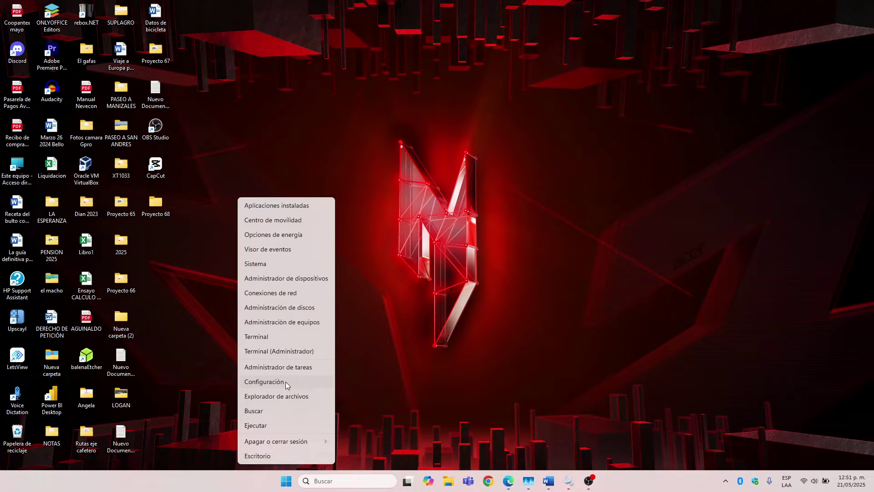
pyautogui.click(285, 382)
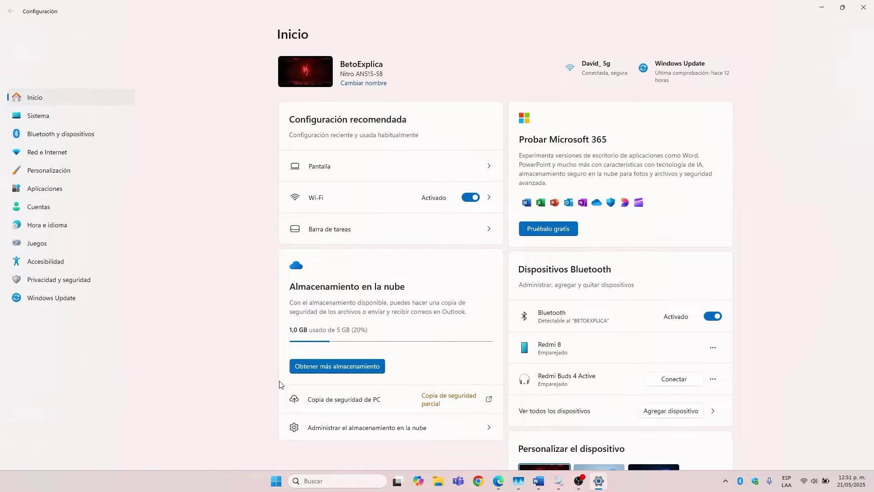
pyautogui.click(683, 69)
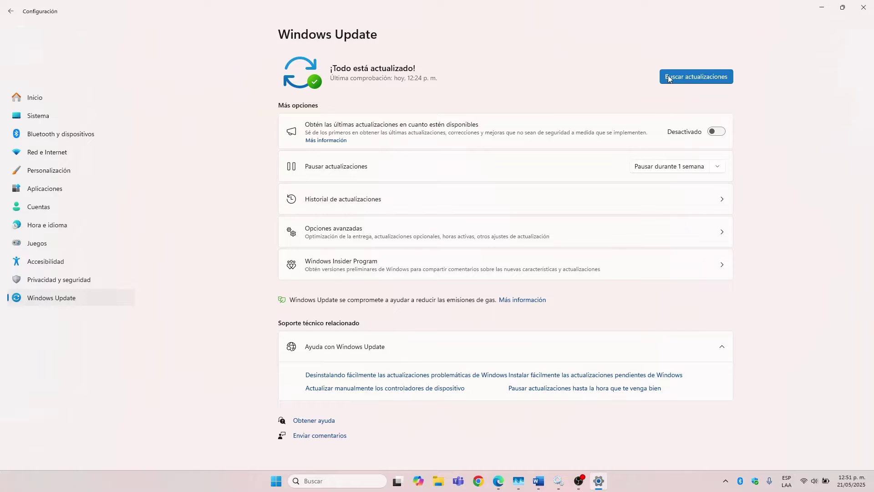
pyautogui.click(709, 75)
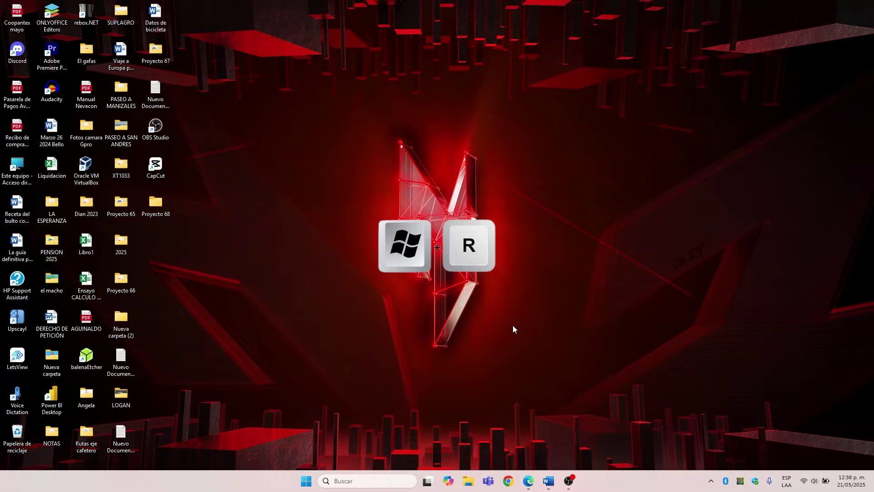
# - Run taskmgr to open Task Manager, maximize it, and bring it up again through the Windows security screen
pyautogui.press('super+r')
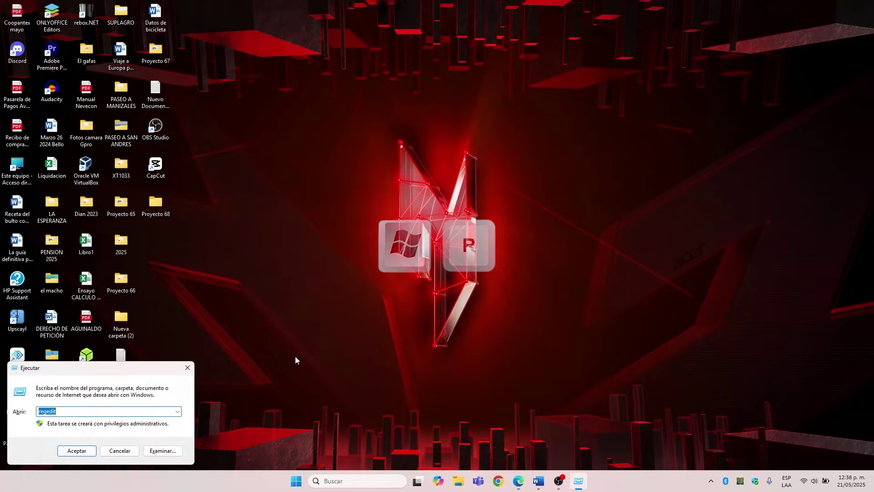
pyautogui.write('tas')
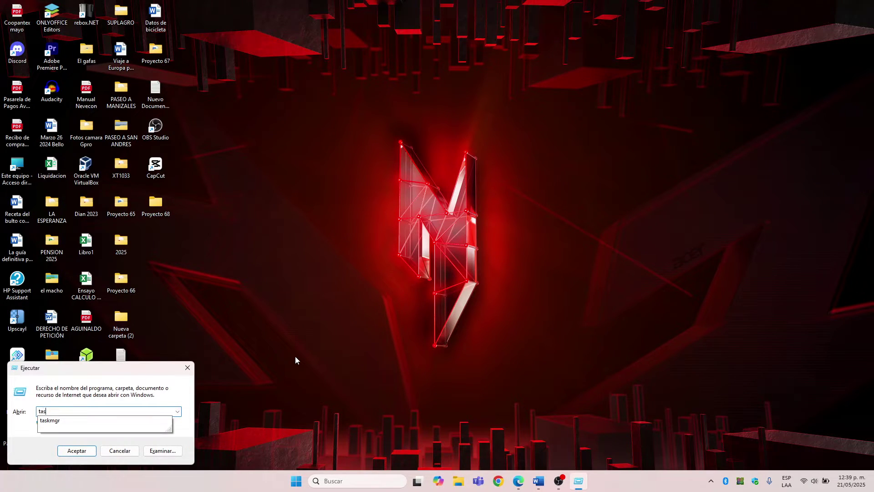
pyautogui.write('kmgr')
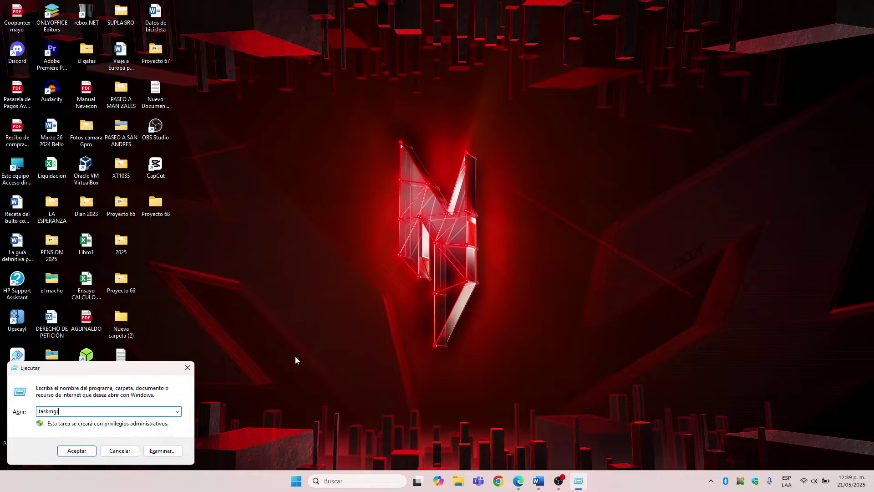
pyautogui.click(79, 450)
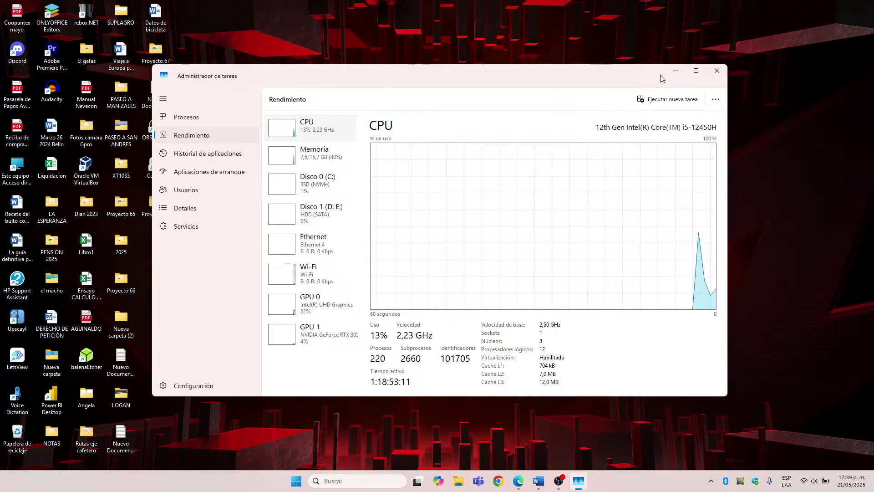
pyautogui.click(696, 71)
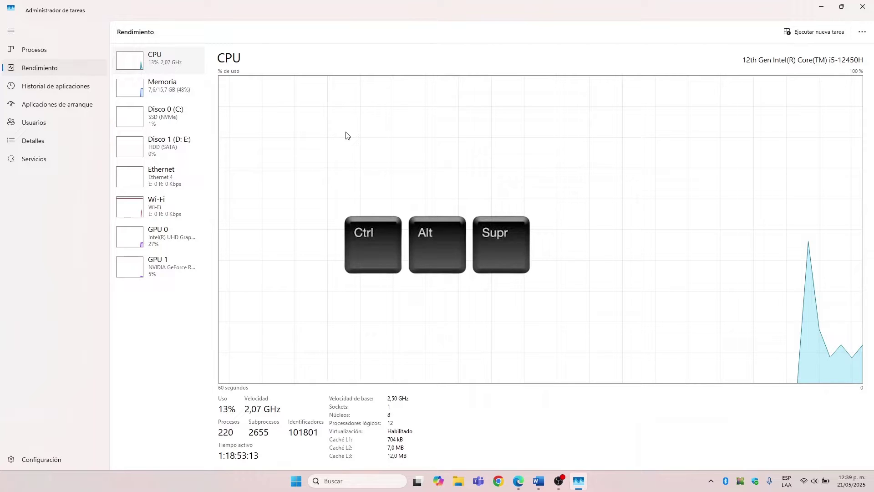
pyautogui.hotkey('ctrl', 'alt', 'Delete')
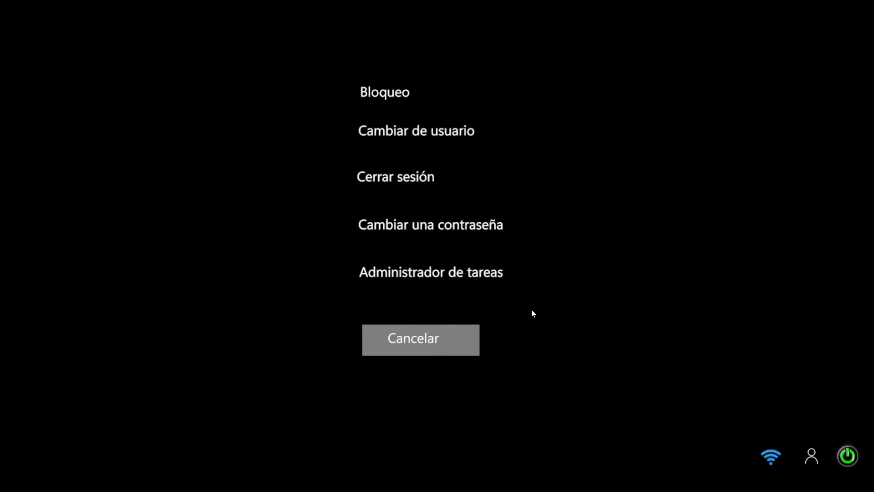
pyautogui.click(403, 272)
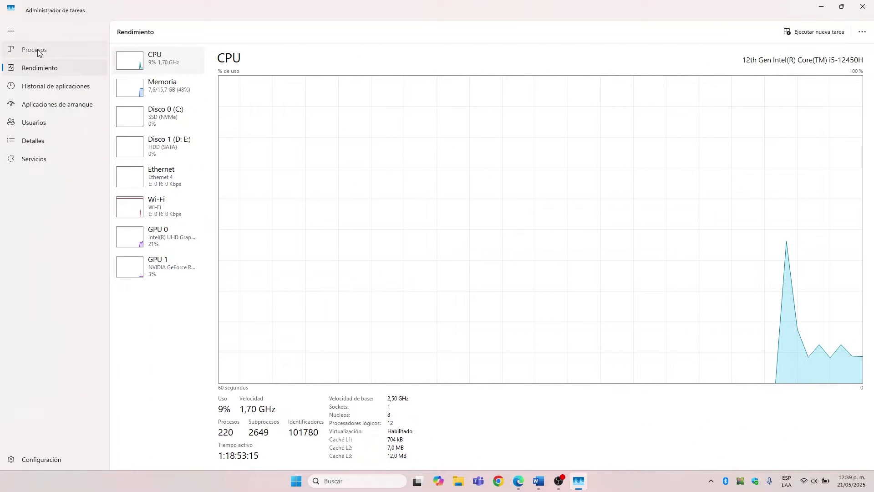
# - Restart the Explorador de Windows process in Task Manager and test the taskbar search by opening and dismissing it
pyautogui.click(39, 52)
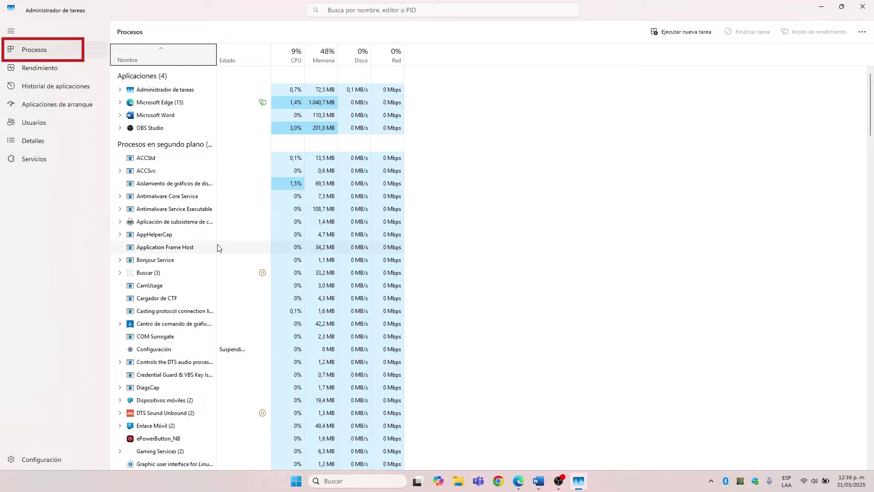
pyautogui.scroll(-2, 217, 248)
pyautogui.scroll(-15, 217, 248)
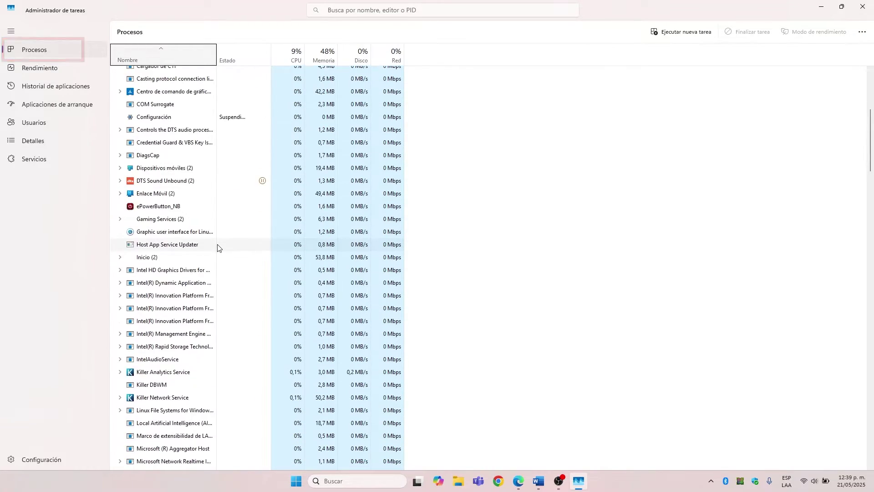
pyautogui.scroll(-15, 217, 248)
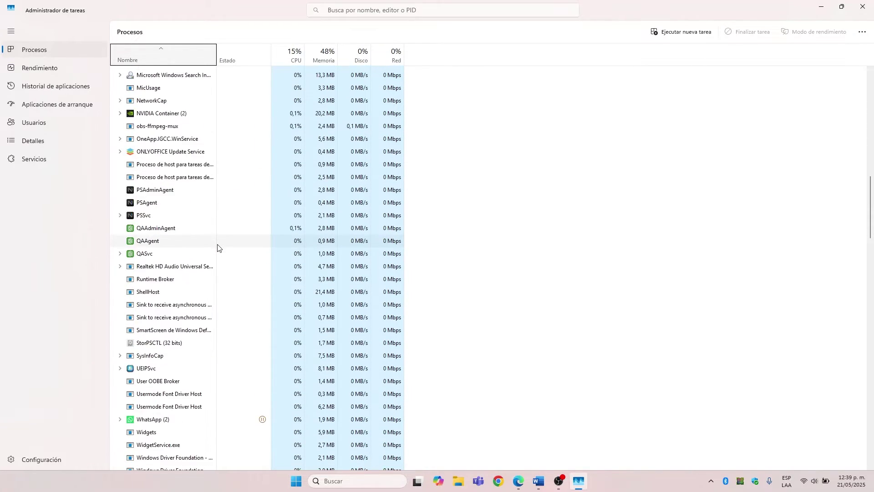
pyautogui.scroll(-1, 217, 248)
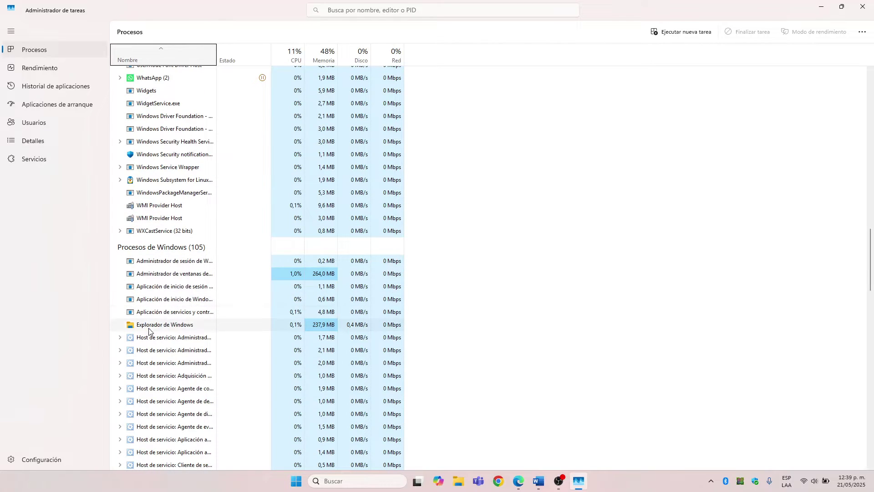
pyautogui.click(162, 326)
pyautogui.scroll(-1, 162, 326)
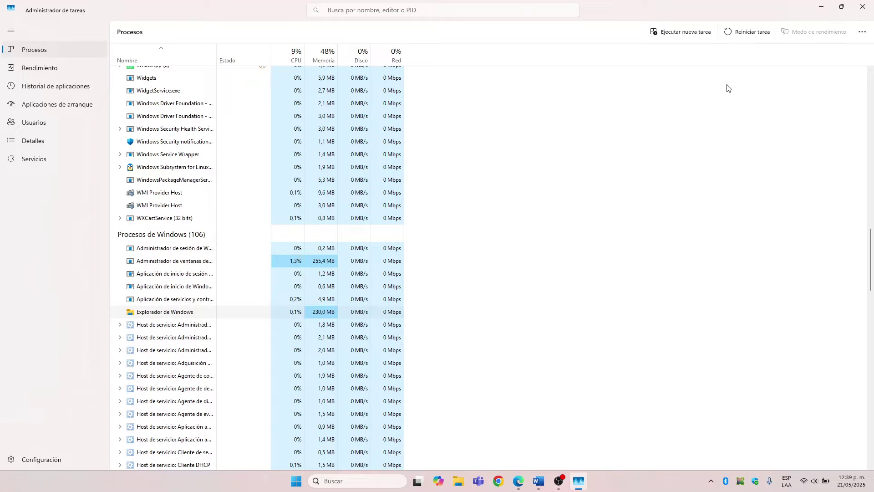
pyautogui.click(749, 34)
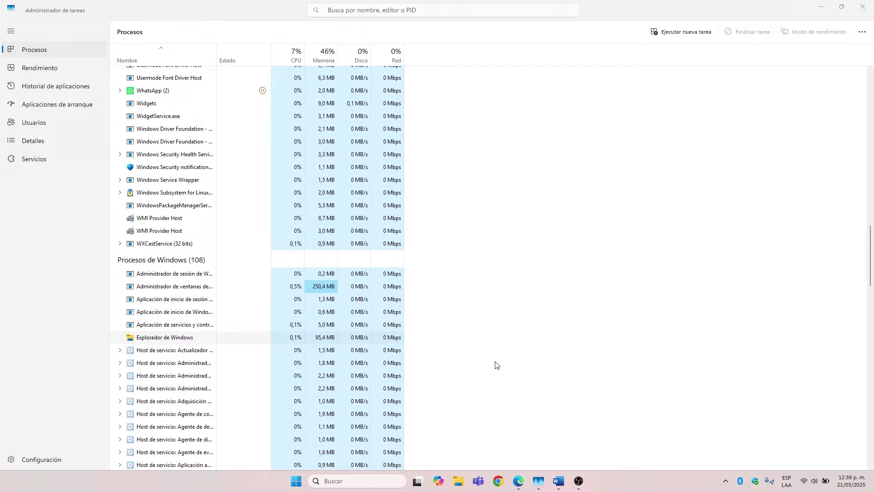
pyautogui.click(335, 482)
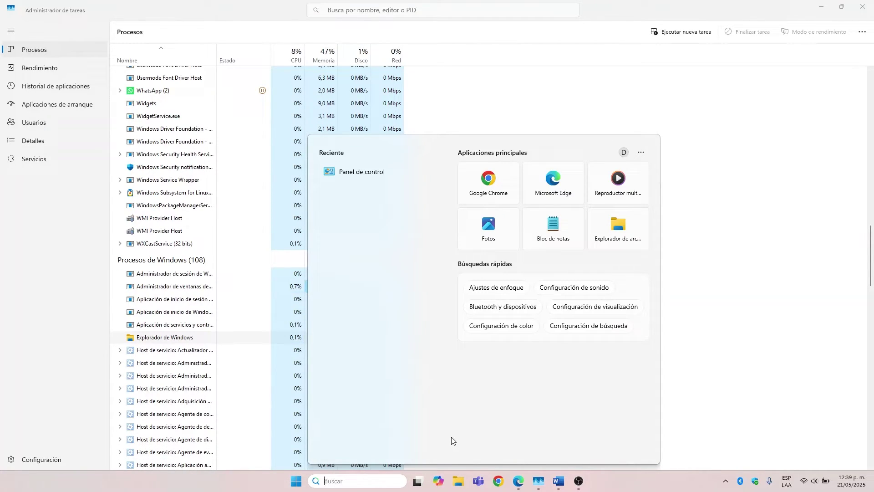
pyautogui.click(674, 339)
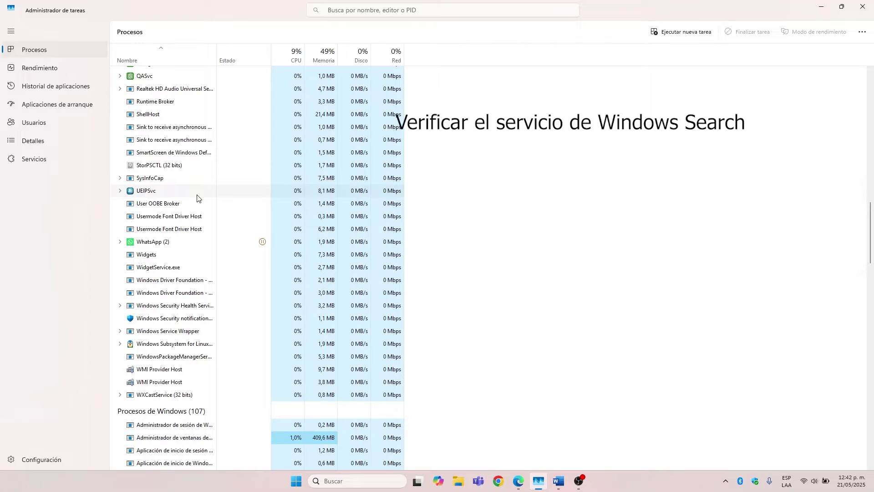
# - Show the services list in Task Manager and open the full Servicios console from it
pyautogui.scroll(1, 264, 177)
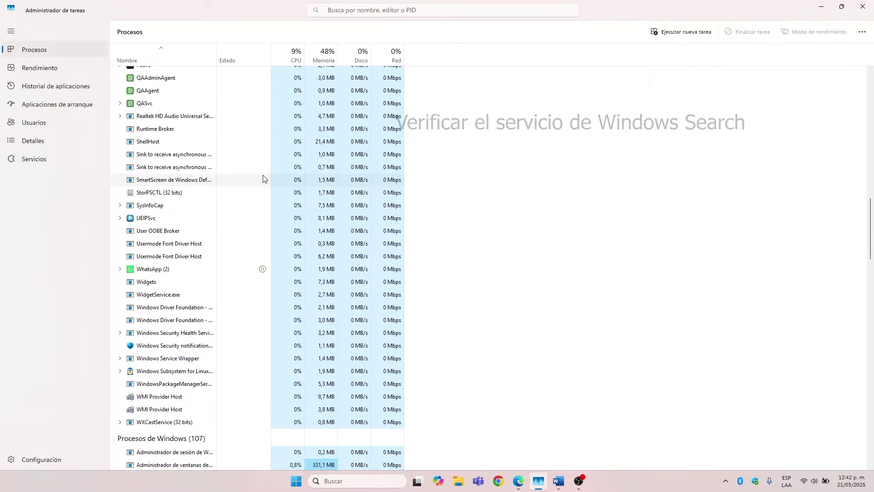
pyautogui.click(28, 160)
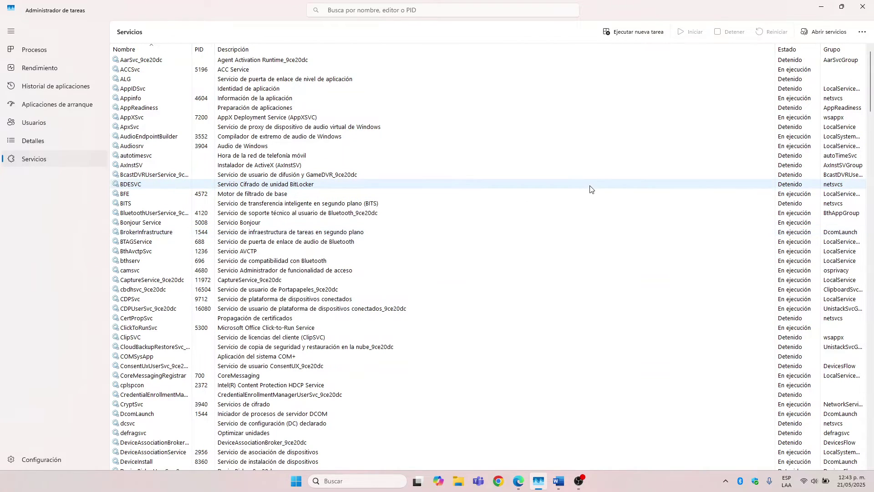
pyautogui.click(825, 33)
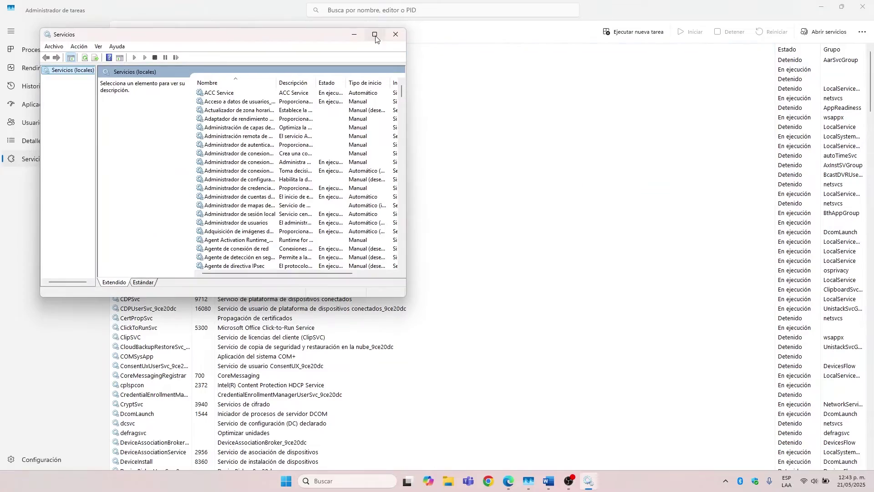
# - Maximize the Servicios console, find the Windows Search service and open its properties
pyautogui.click(375, 35)
pyautogui.scroll(-15, 443, 242)
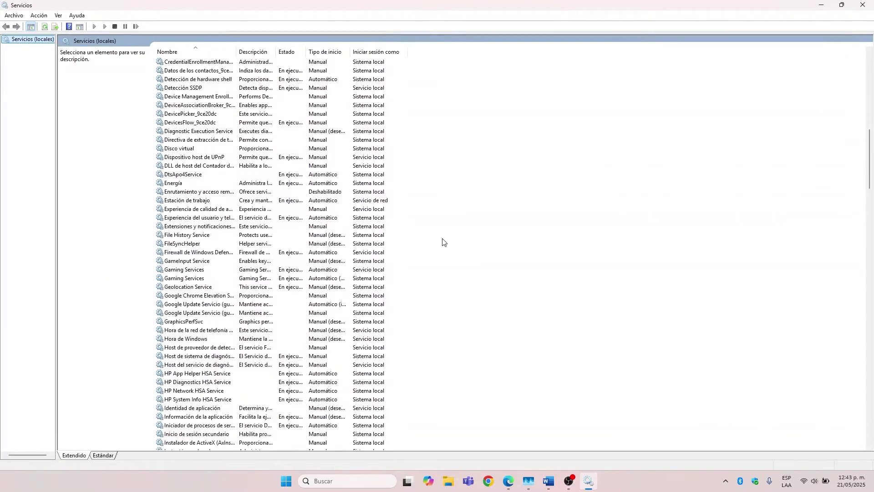
pyautogui.scroll(-20, 443, 242)
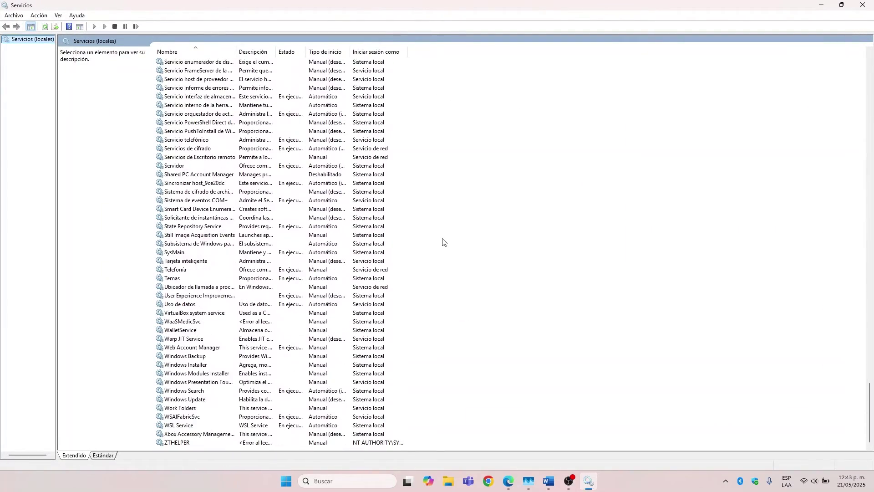
pyautogui.click(195, 391)
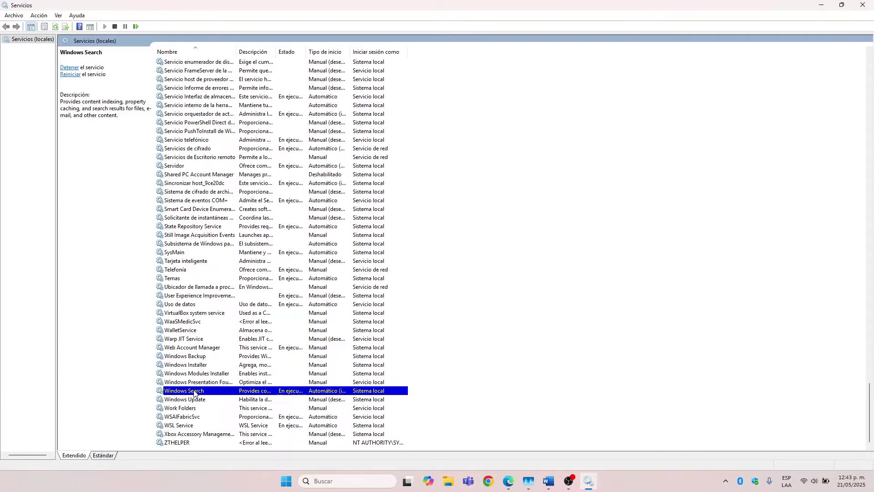
pyautogui.rightClick(195, 393)
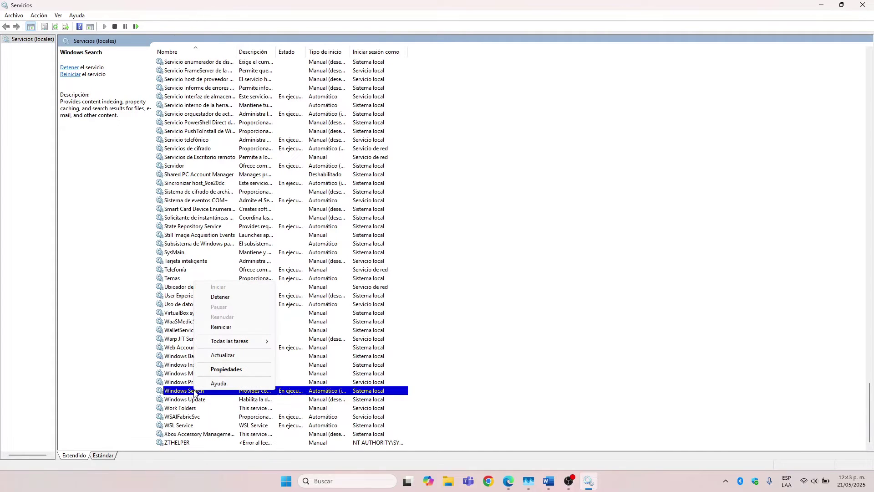
pyautogui.click(226, 370)
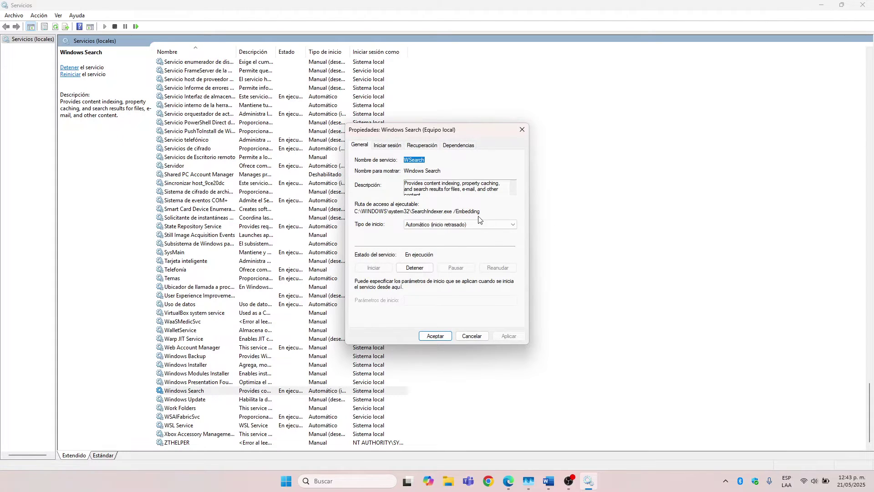
# - Review the startup type options for Windows Search, stop and start the service again, and accept its properties
pyautogui.click(514, 225)
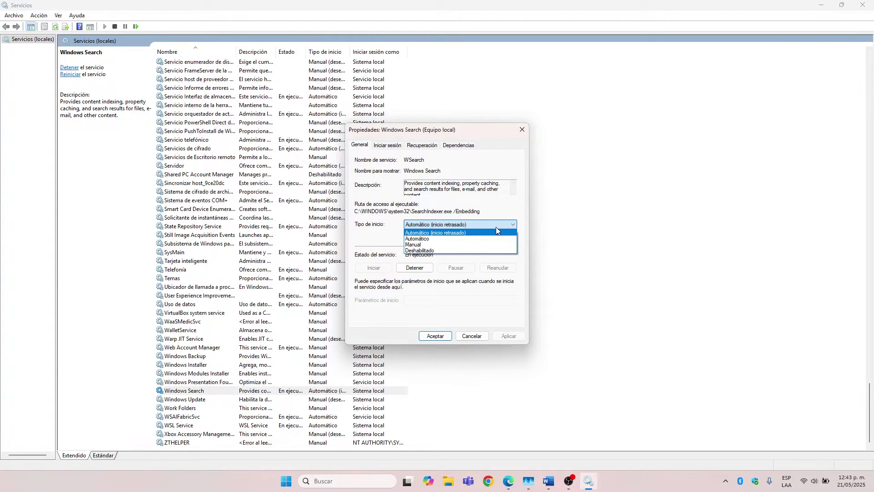
pyautogui.click(509, 225)
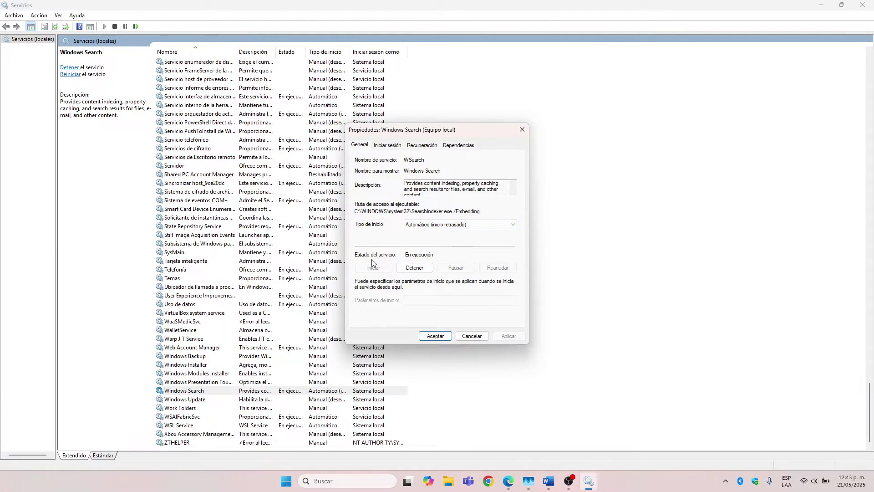
pyautogui.click(415, 268)
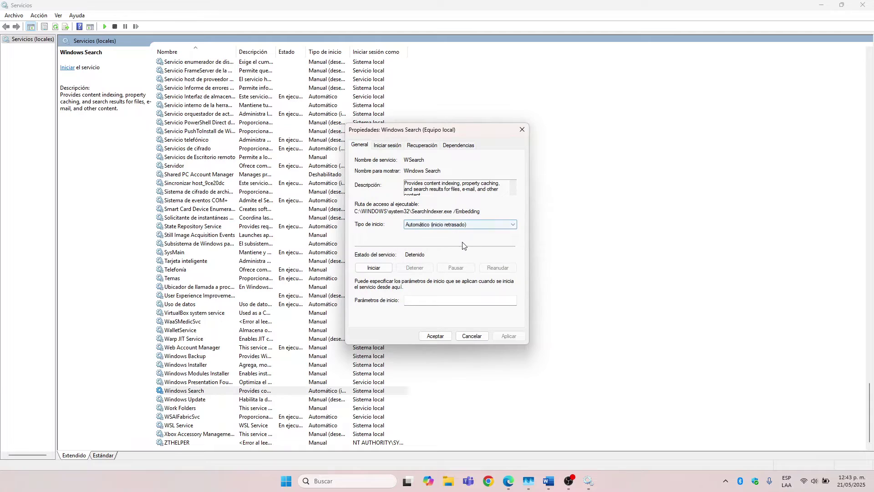
pyautogui.click(375, 269)
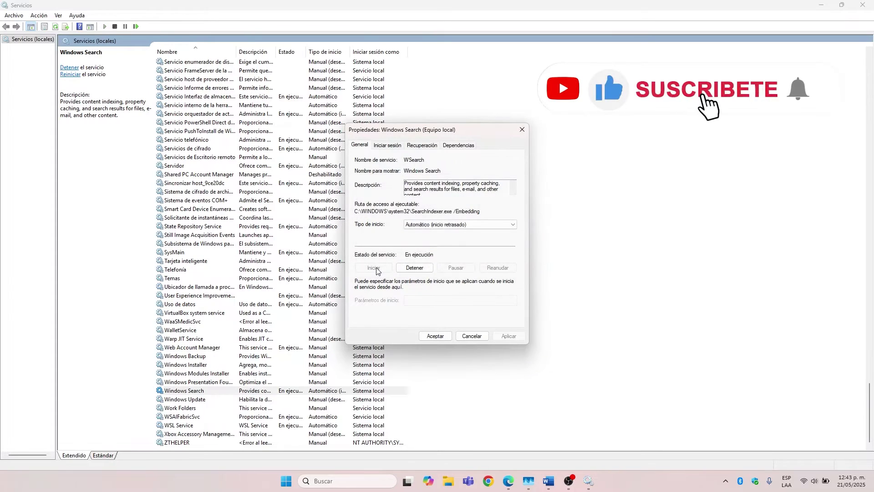
pyautogui.click(436, 336)
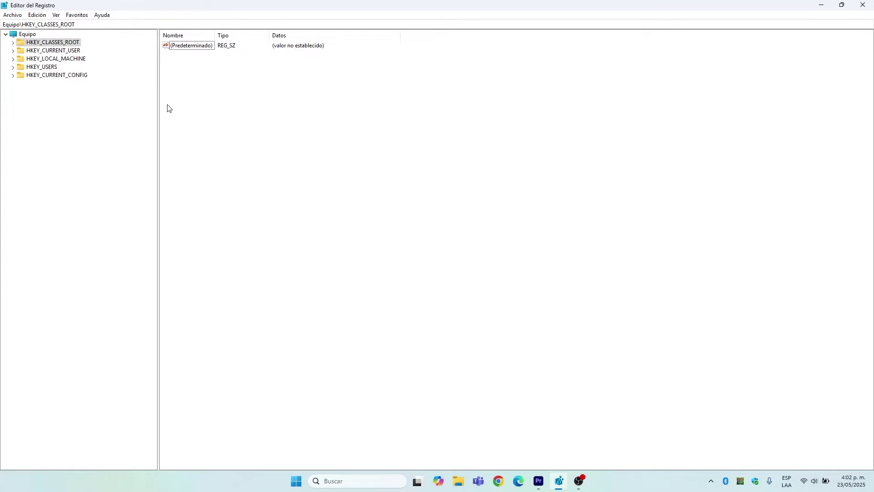
# - Look over the root keys in the Registry Editor and close it
pyautogui.click(53, 50)
pyautogui.click(50, 59)
pyautogui.click(49, 67)
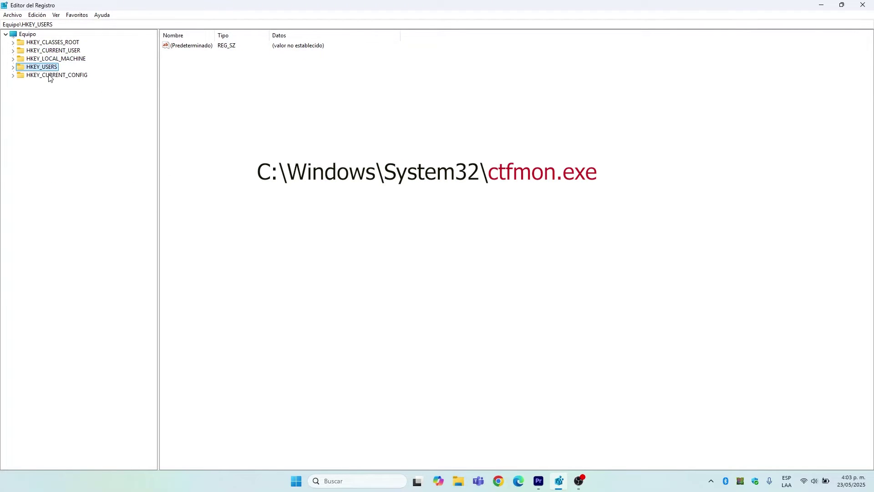
pyautogui.click(48, 75)
pyautogui.click(74, 42)
pyautogui.click(32, 58)
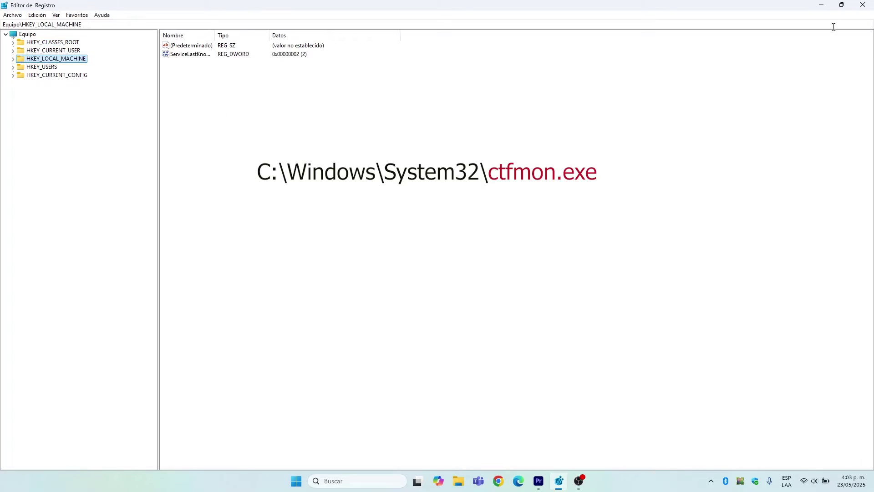
pyautogui.click(862, 5)
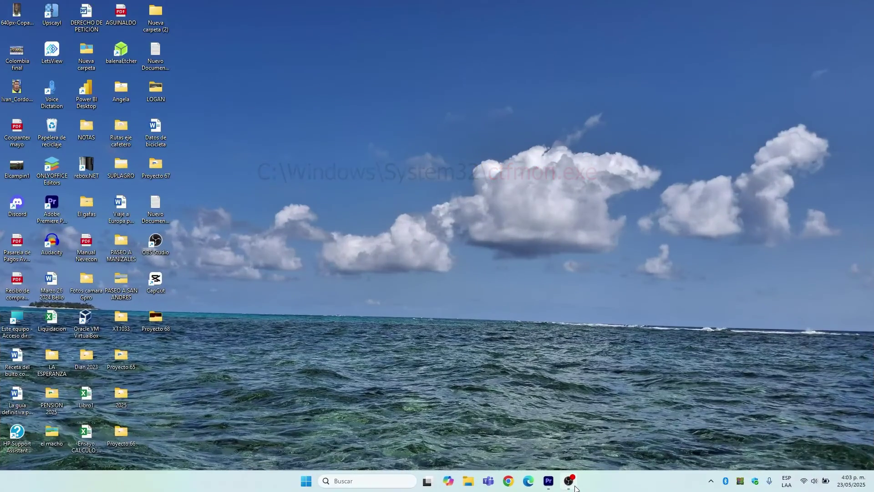
# - Search Windows for "rest", open the restore point settings, and accept the Acer (C:) drive's configuration with system protection activated
pyautogui.click(360, 481)
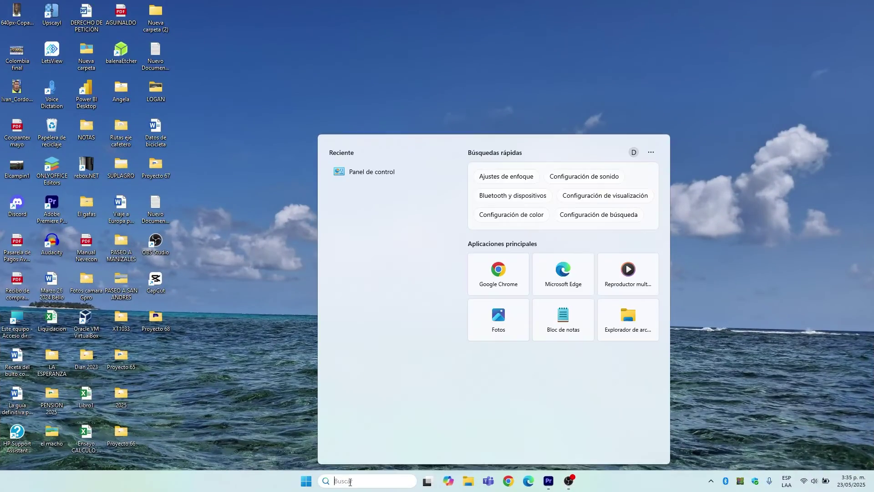
pyautogui.write('rest')
pyautogui.click(393, 201)
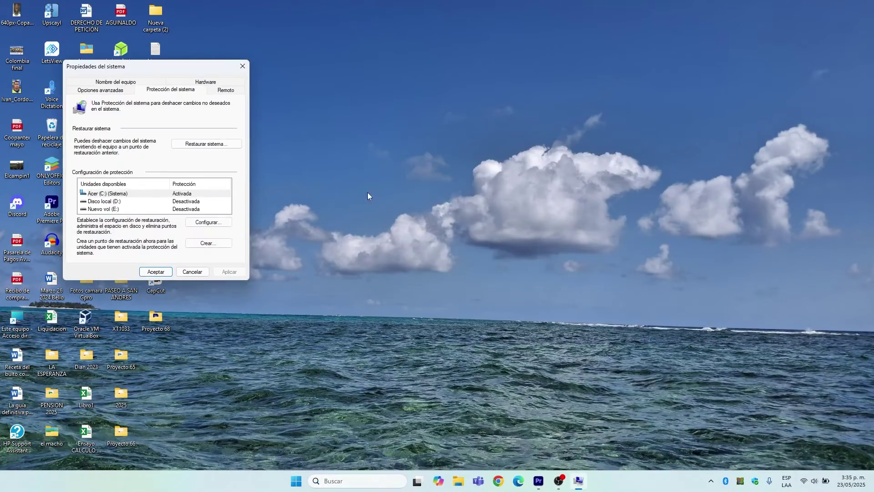
pyautogui.click(509, 215)
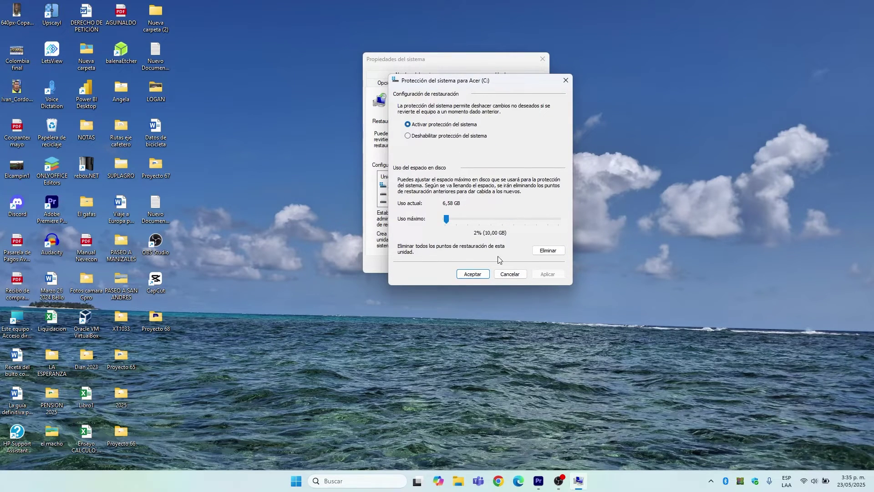
pyautogui.click(477, 274)
# - Select the Acer (C:) system drive and create a restore point described as "Mayo 23 2025"
pyautogui.click(435, 189)
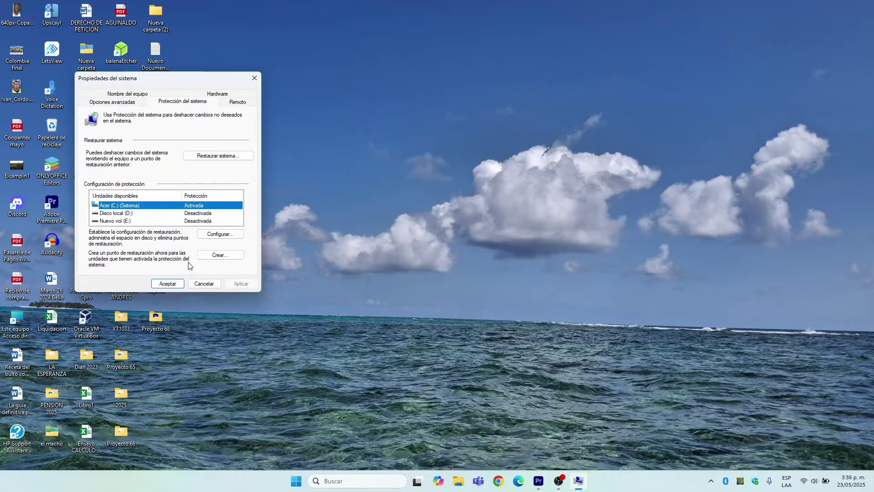
pyautogui.click(219, 255)
pyautogui.write('Mayo 23 2025')
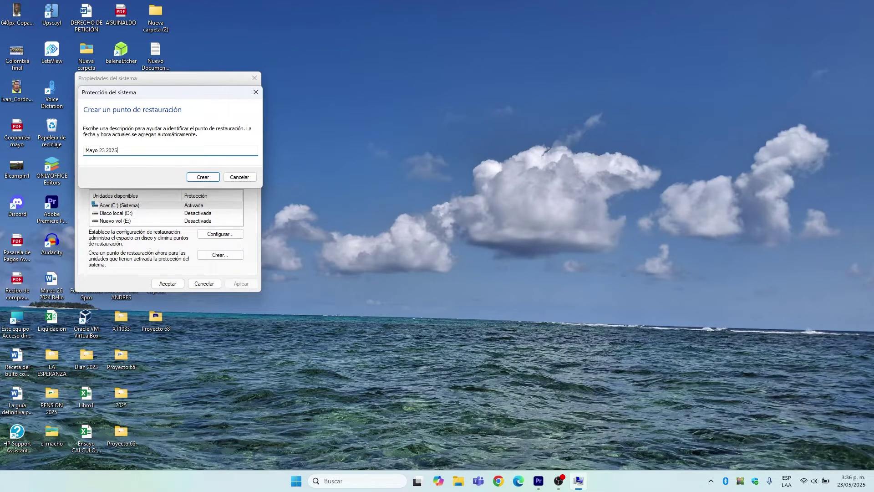
pyautogui.click(202, 177)
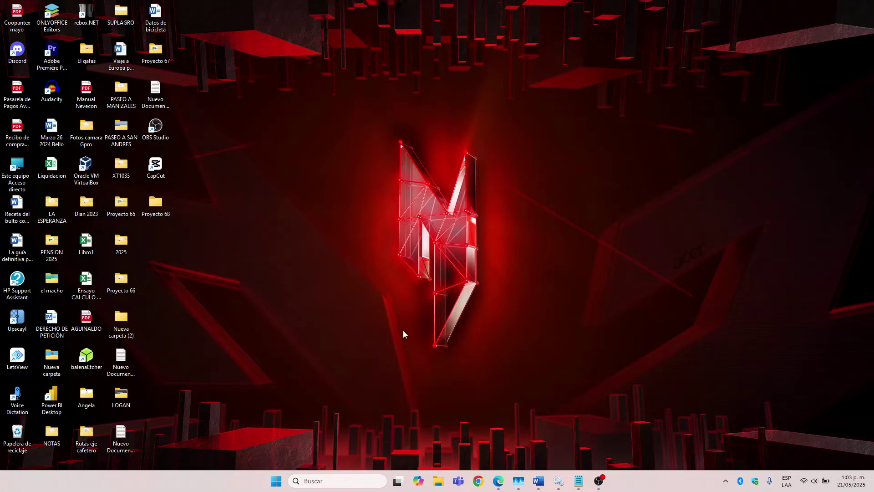
# - Run regedit to open the Registry Editor
pyautogui.press('super+r')
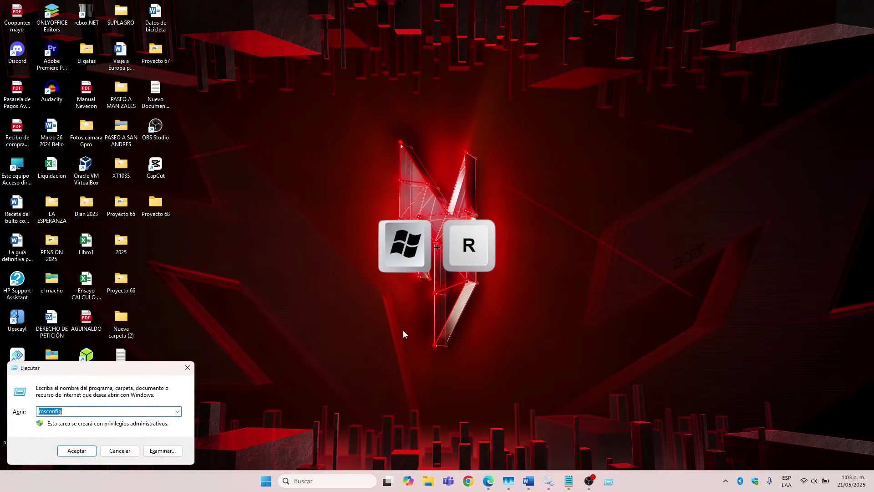
pyautogui.write('re')
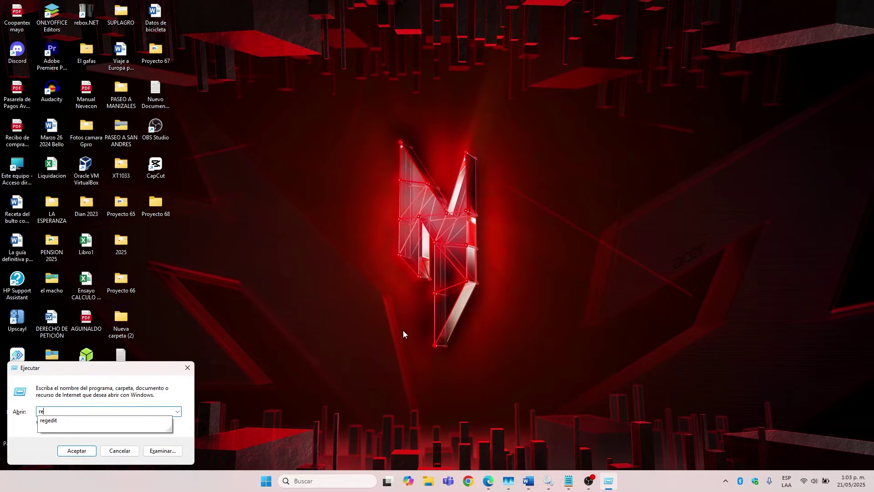
pyautogui.click(56, 421)
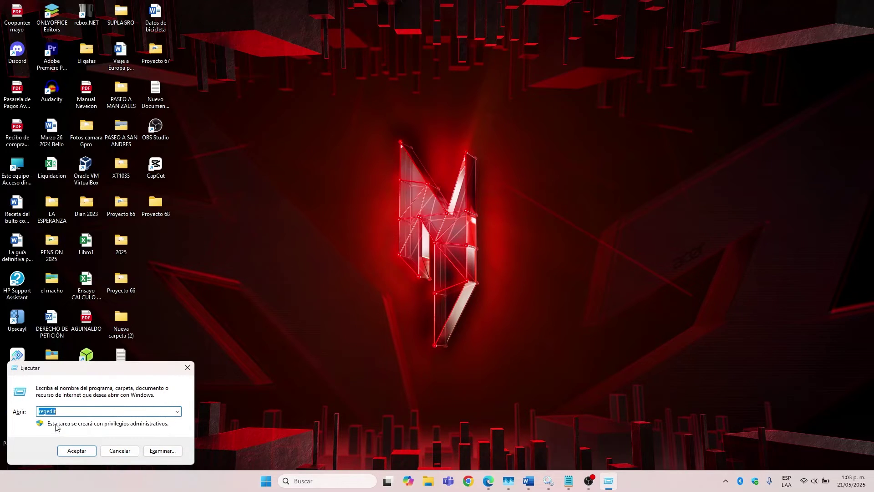
pyautogui.click(77, 450)
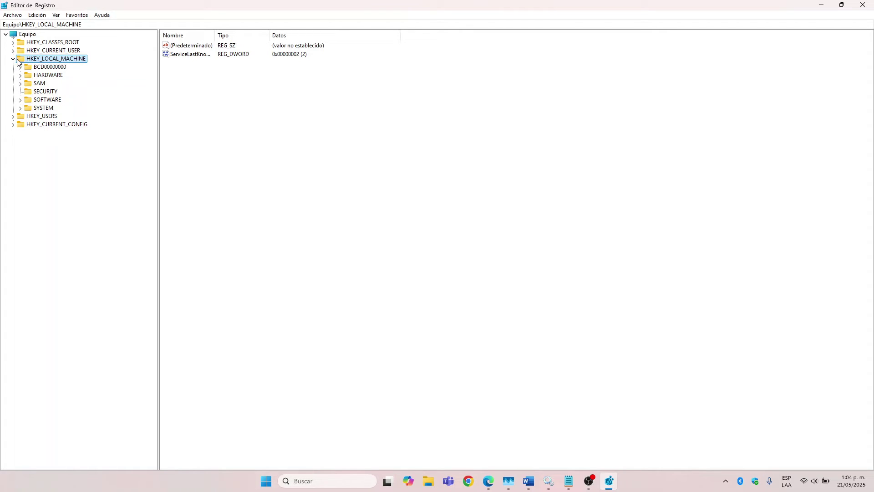
# - Browse the registry tree to the key HKEY_LOCAL_MACHINE\SOFTWARE\Microsoft\Windows\CurrentVersion\Run
pyautogui.click(20, 100)
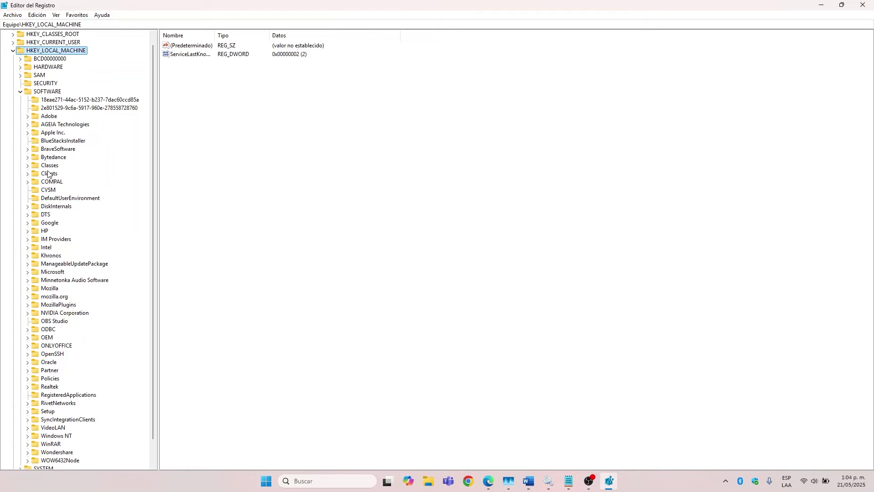
pyautogui.click(27, 272)
pyautogui.scroll(-20, 91, 272)
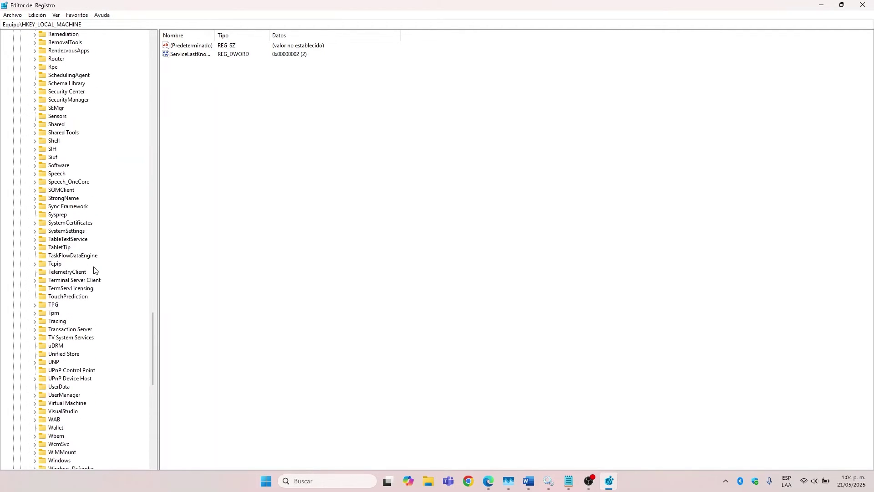
pyautogui.click(34, 436)
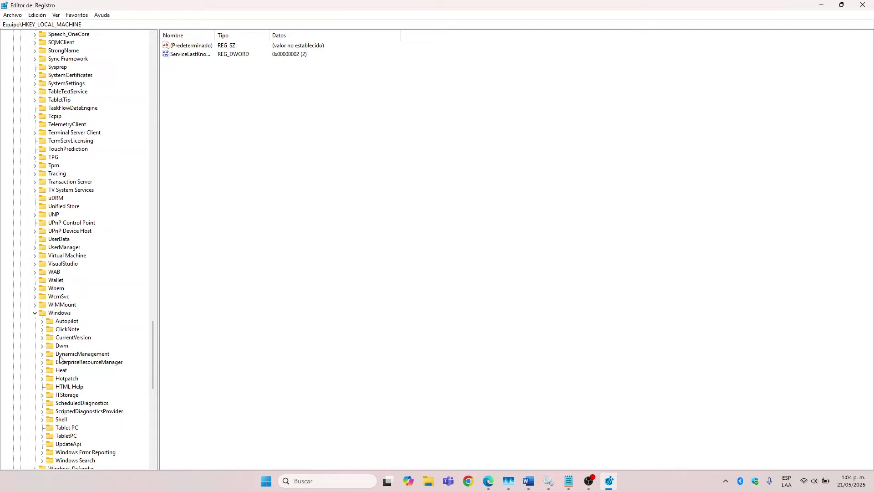
pyautogui.click(43, 338)
pyautogui.scroll(-12, 101, 358)
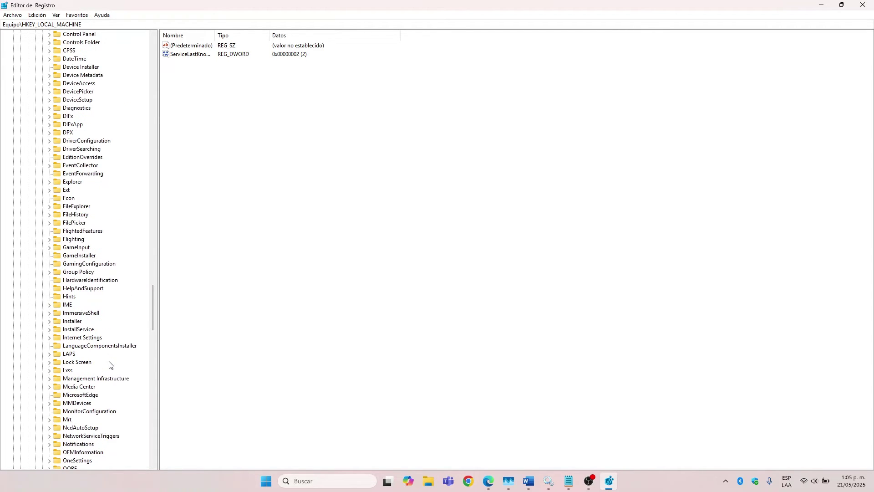
pyautogui.scroll(-9, 109, 364)
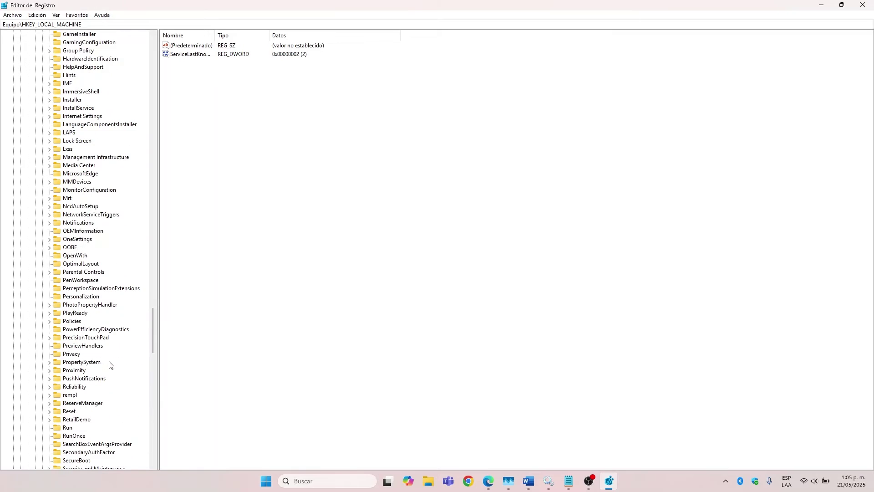
pyautogui.click(68, 428)
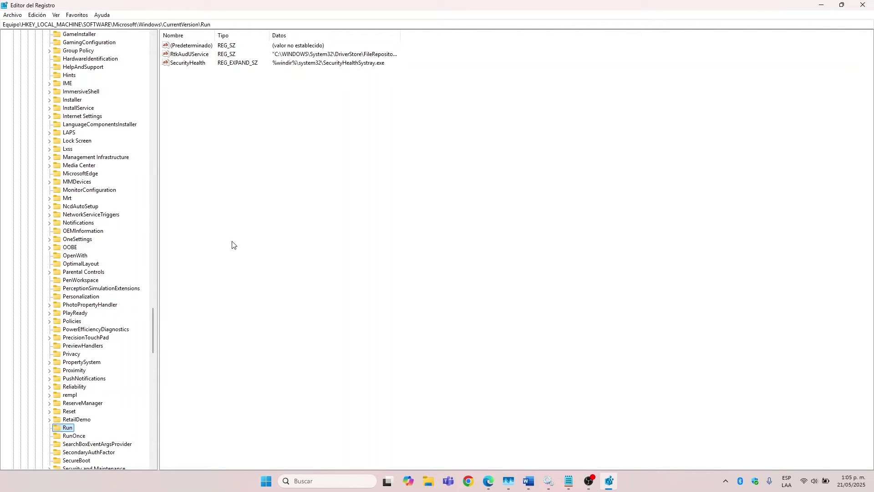
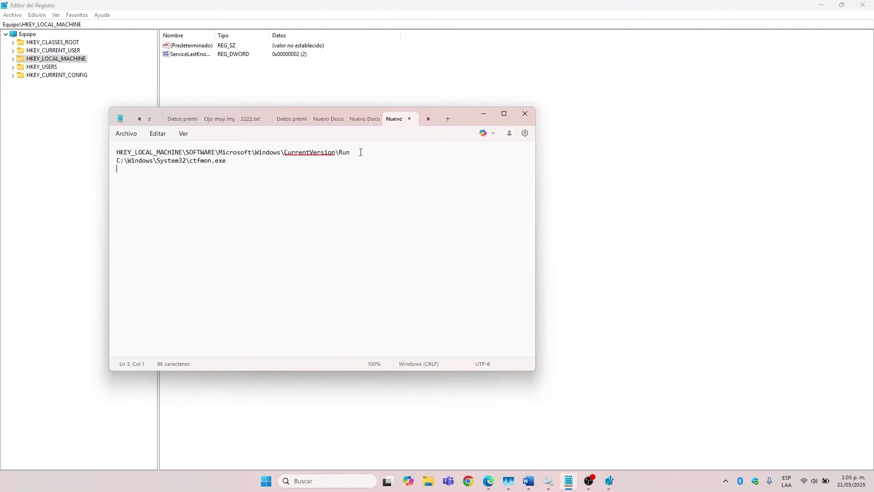
# - Copy the key path from the Notepad note and go to HKEY_LOCAL_MACHINE\SOFTWARE\Microsoft\Windows\CurrentVersion\Run in the Registry Editor
pyautogui.moveTo(361, 152); pyautogui.dragTo(112, 153)
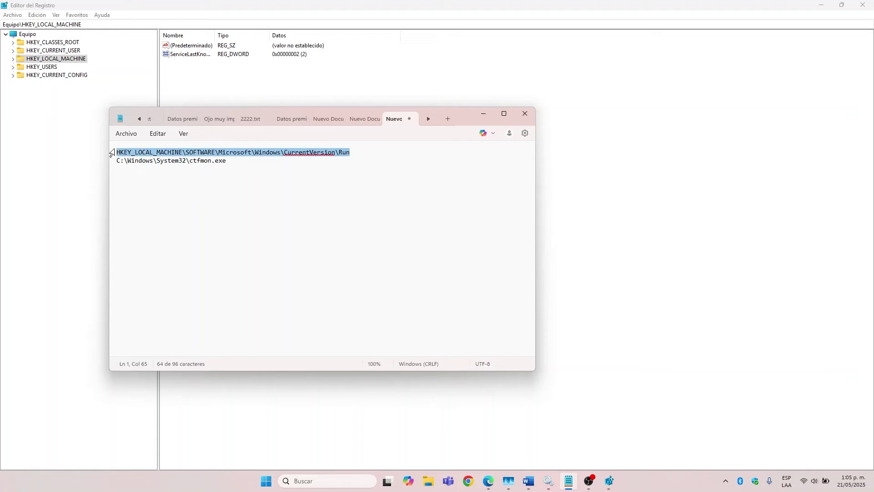
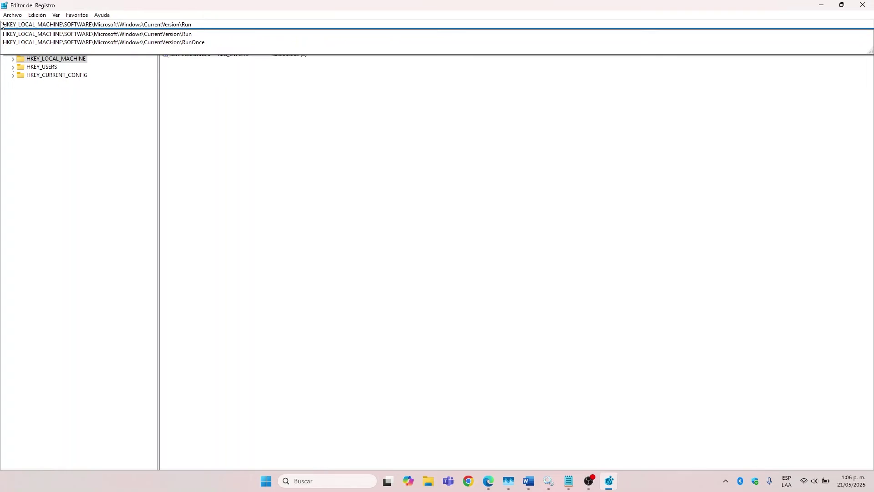
pyautogui.press('Return')
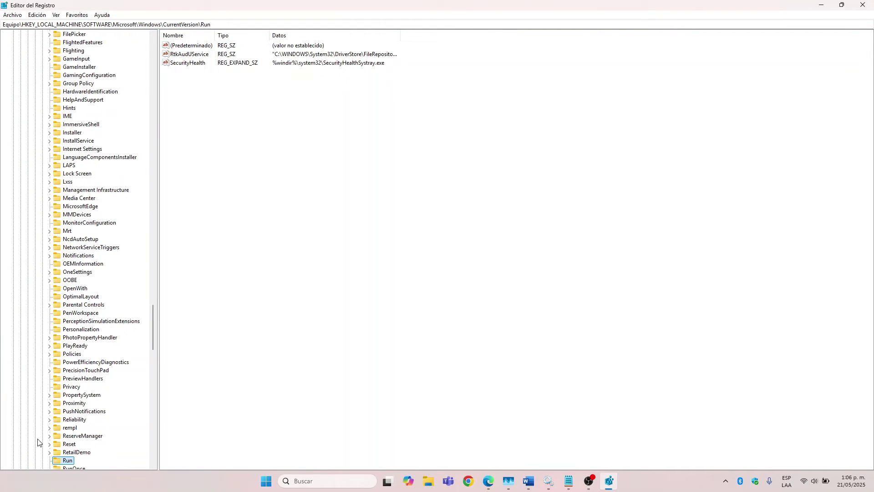
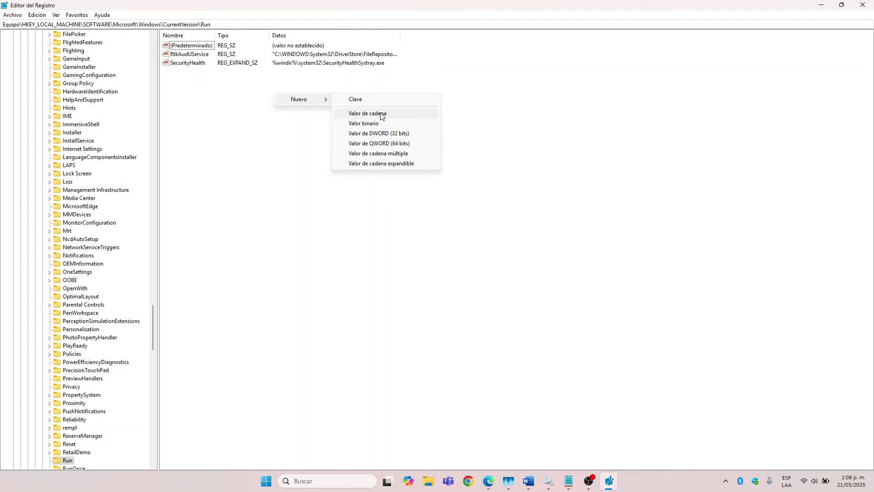
# - Create a string value with the default name in the Run key and copy C:\Windows\System32\ctfmon.exe from the note for its data
pyautogui.click(382, 114)
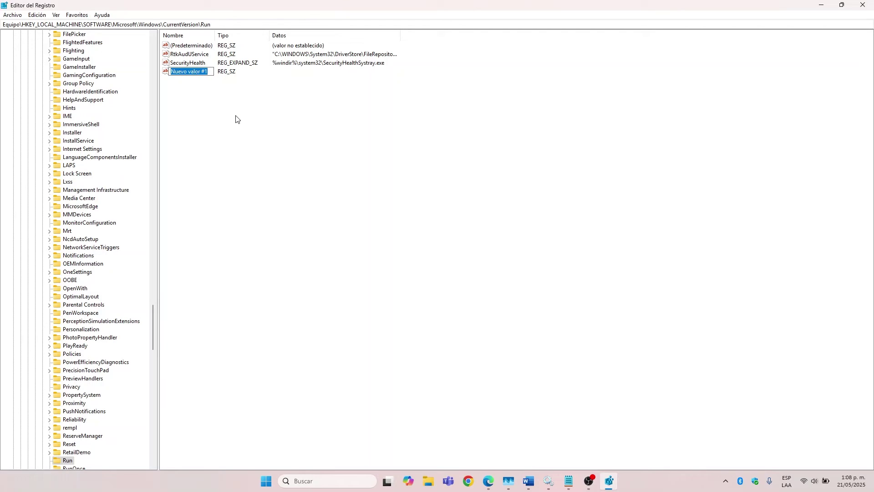
pyautogui.press('Return')
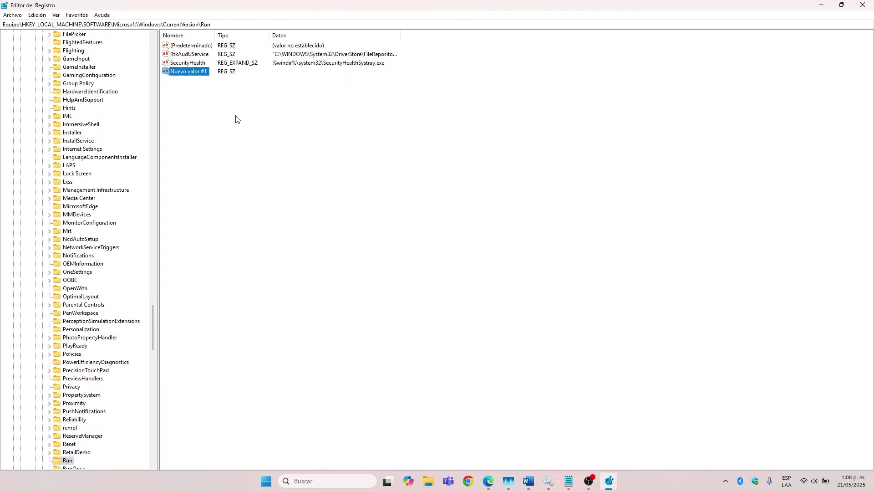
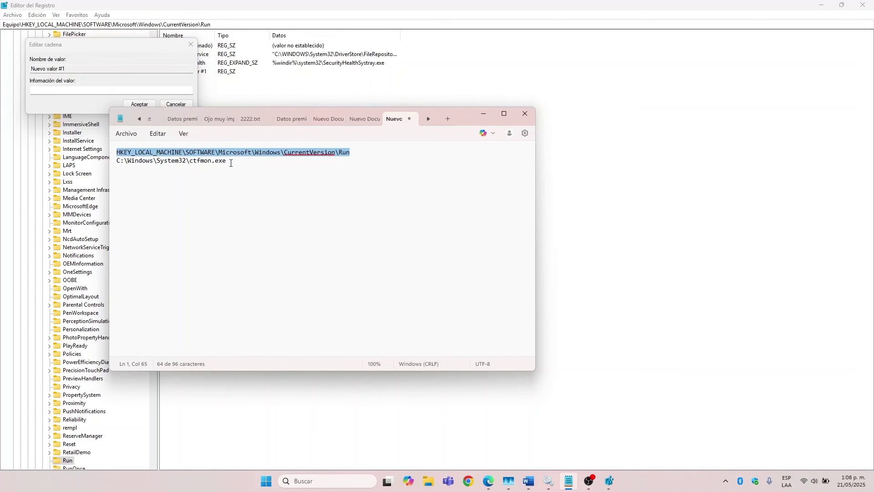
pyautogui.moveTo(231, 164); pyautogui.dragTo(118, 161)
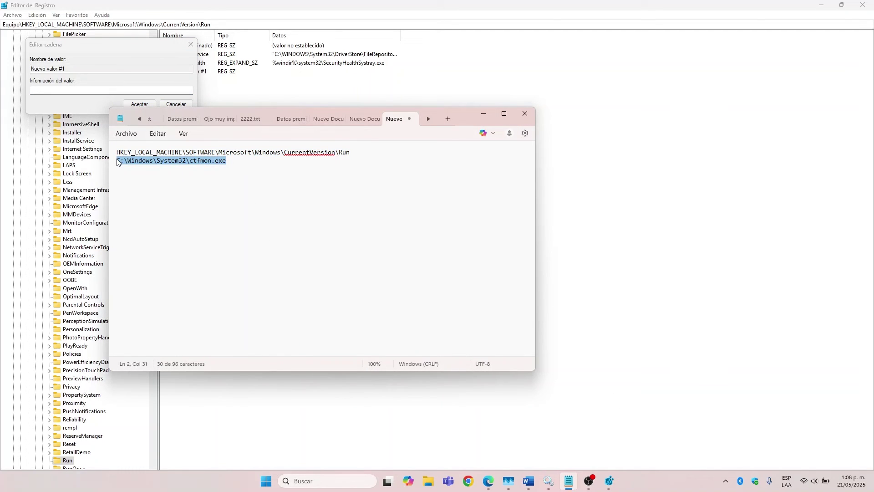
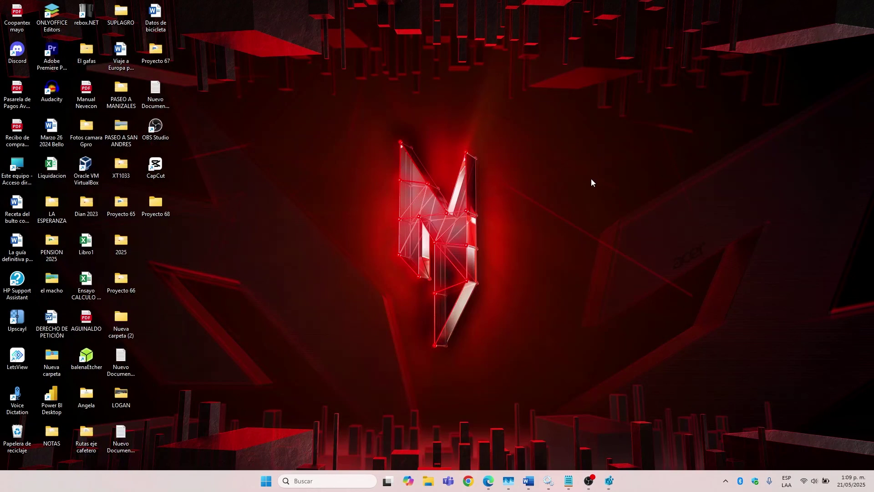
# - Look up the Restart option among the computer's power options and close them without restarting
pyautogui.click(267, 480)
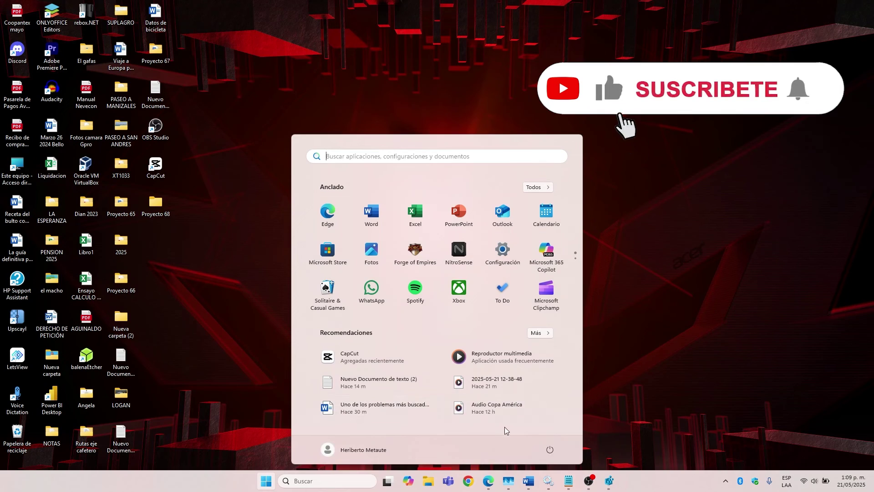
pyautogui.click(550, 450)
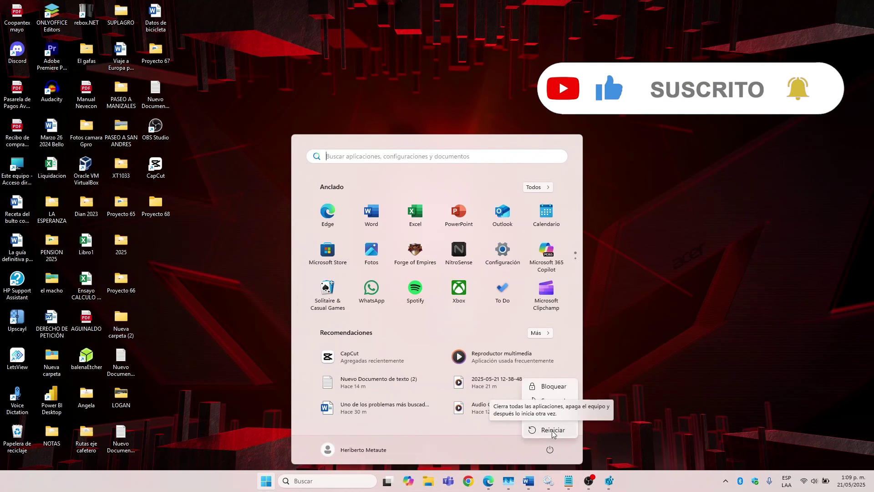
pyautogui.click(636, 338)
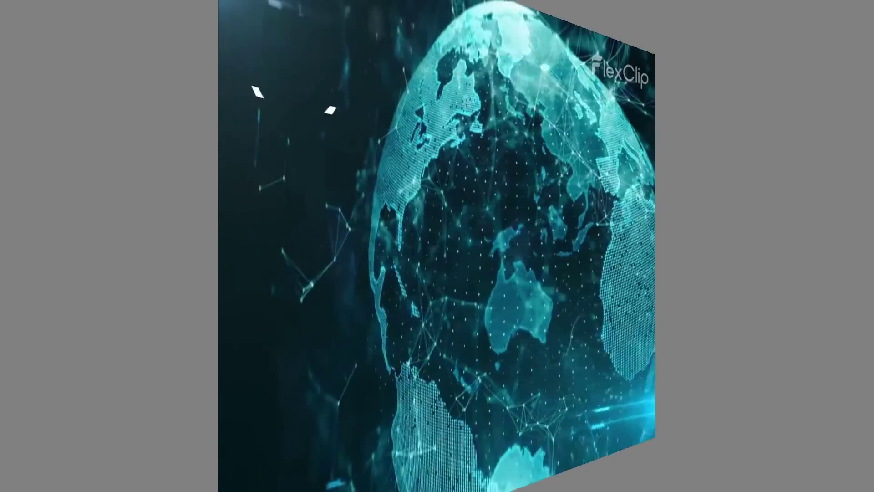